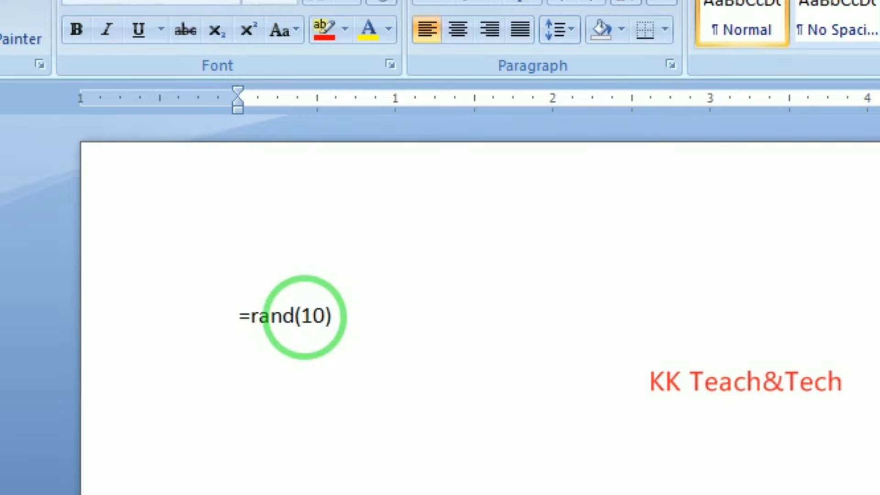
- Generate sample text from the =rand(10) formula and undo the insertion
{"action": "key", "text": "Return"}
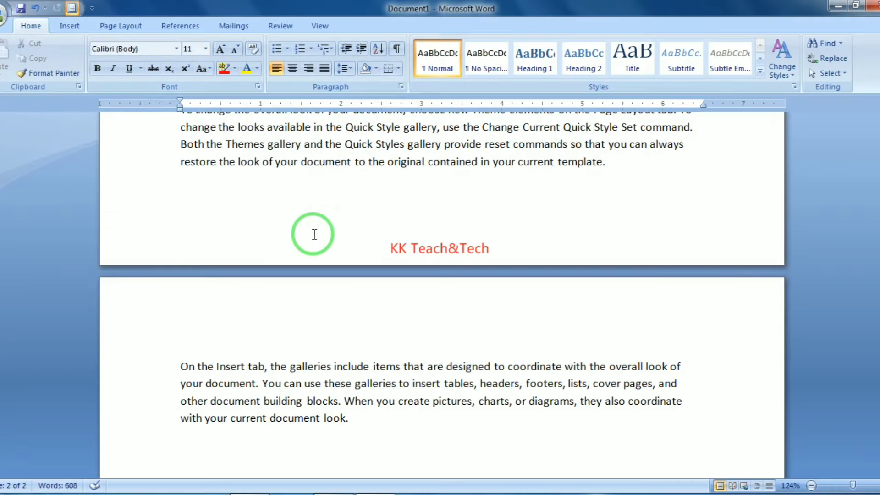
{"action": "scroll", "coordinate": [422, 409], "scroll_direction": "down", "scroll_amount": 10}
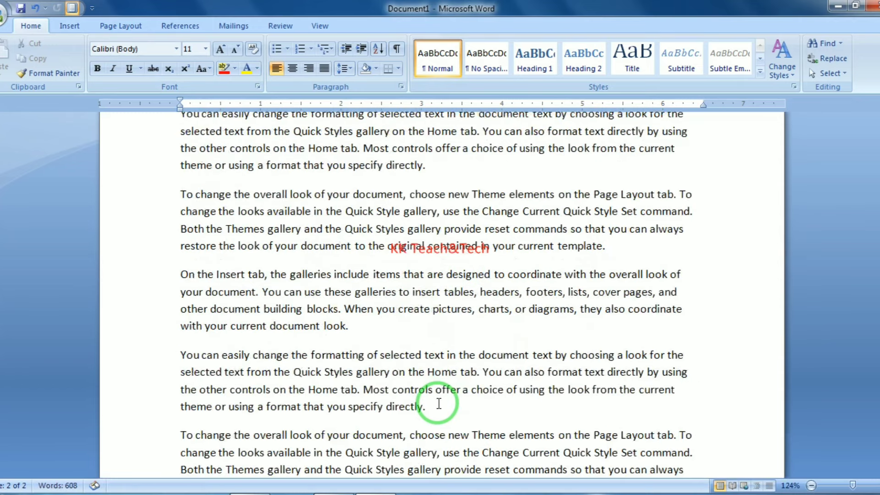
{"action": "scroll", "coordinate": [438, 403], "scroll_direction": "up", "scroll_amount": 10}
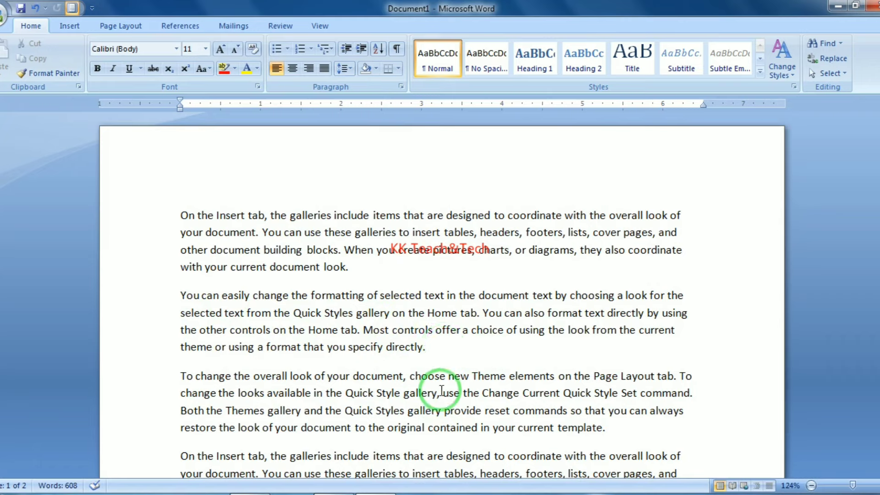
{"action": "key", "text": "ctrl+z"}
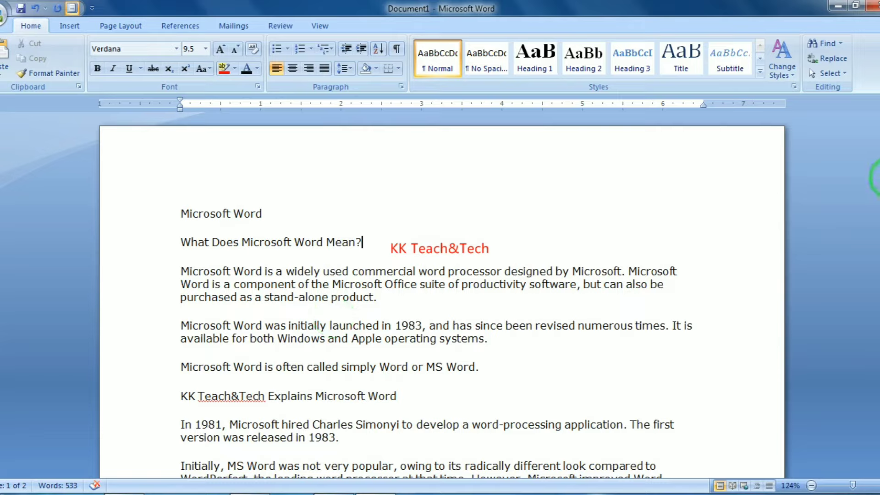
{"action": "mouse_move", "coordinate": [879, 166]}
{"action": "left_mouse_down"}
{"action": "mouse_move", "coordinate": [879, 254]}
{"action": "mouse_move", "coordinate": [879, 163]}
{"action": "left_mouse_up"}
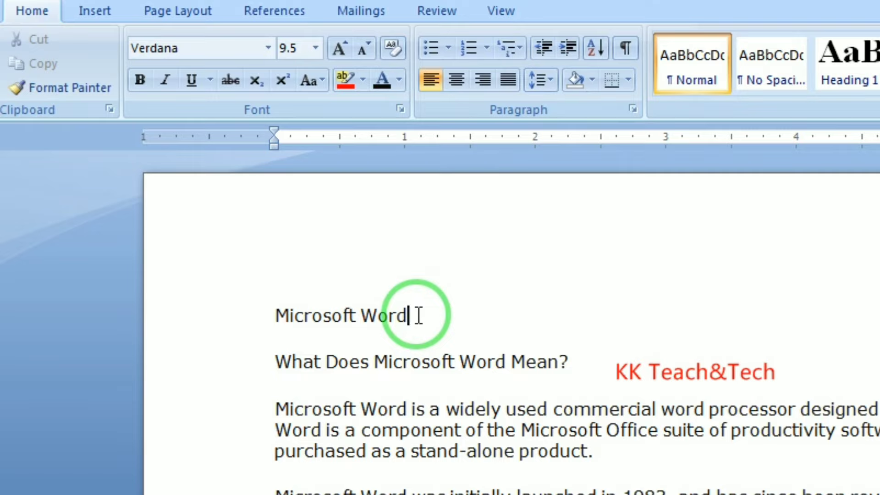
- Change the font of the "Microsoft Word" title line to Fugaz One
{"action": "left_click_drag", "start_coordinate": [418, 315], "coordinate": [278, 311]}
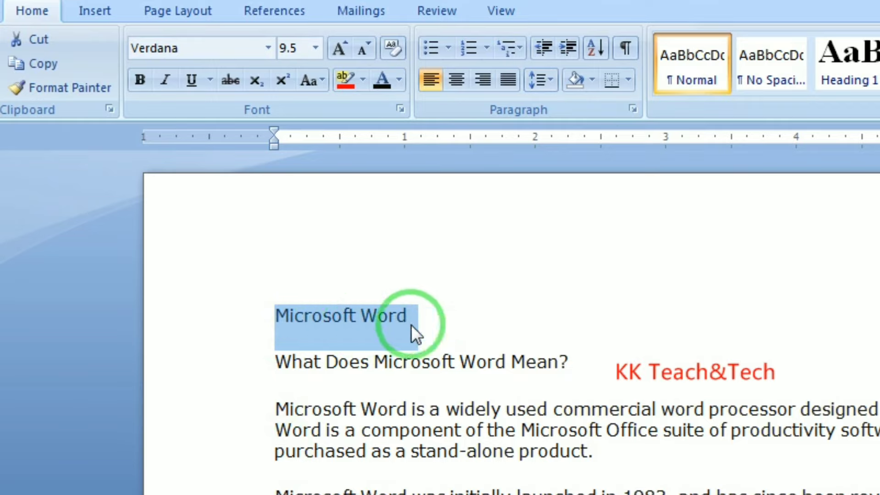
{"action": "left_click", "coordinate": [275, 314]}
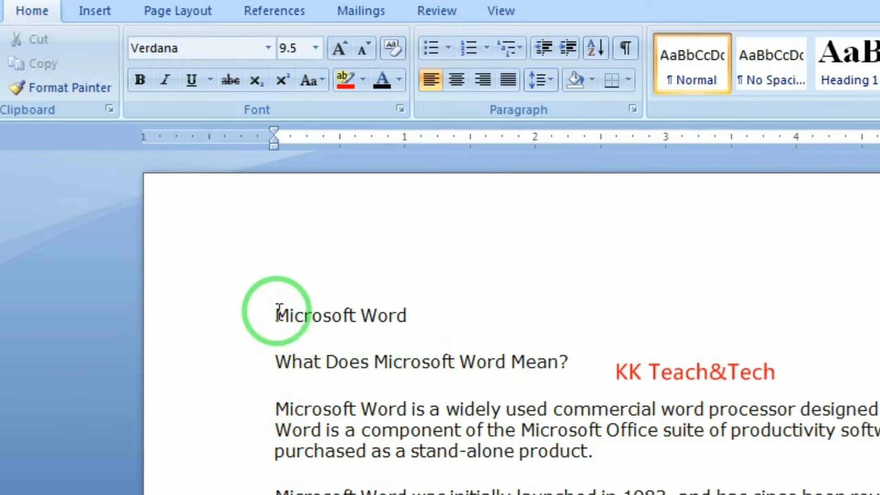
{"action": "left_click_drag", "start_coordinate": [275, 314], "coordinate": [402, 323]}
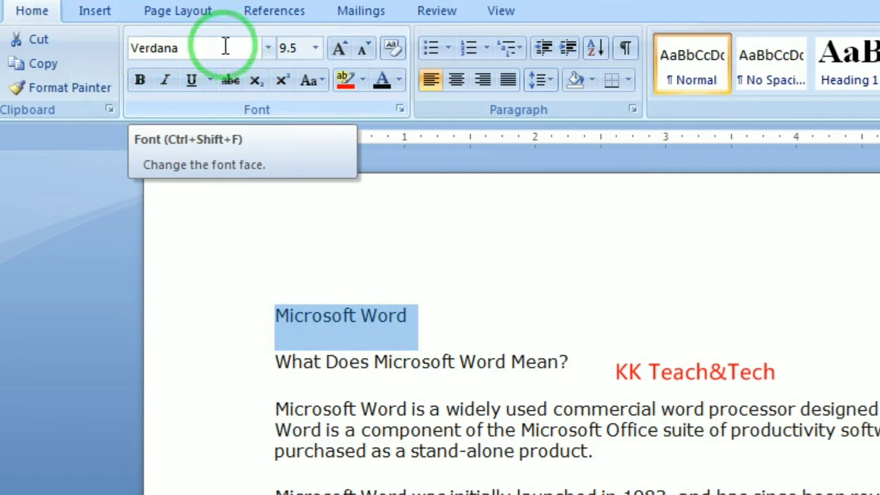
{"action": "left_click", "coordinate": [269, 48]}
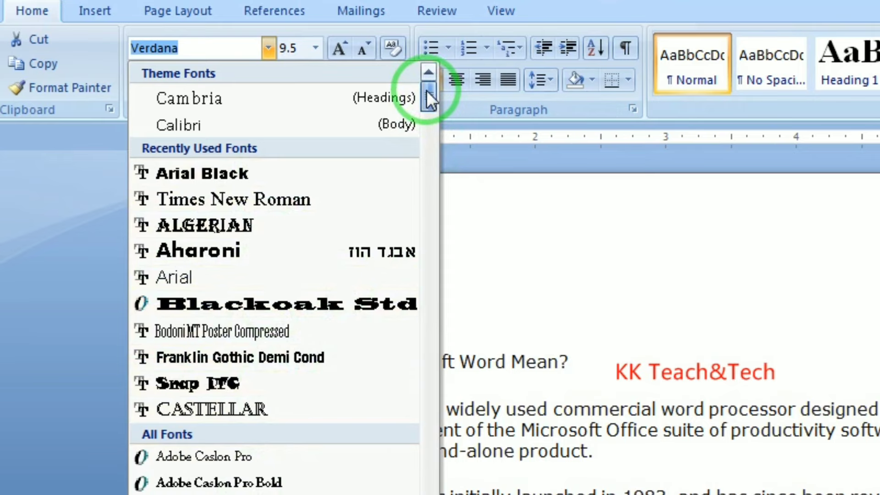
{"action": "left_click_drag", "start_coordinate": [426, 90], "coordinate": [428, 211]}
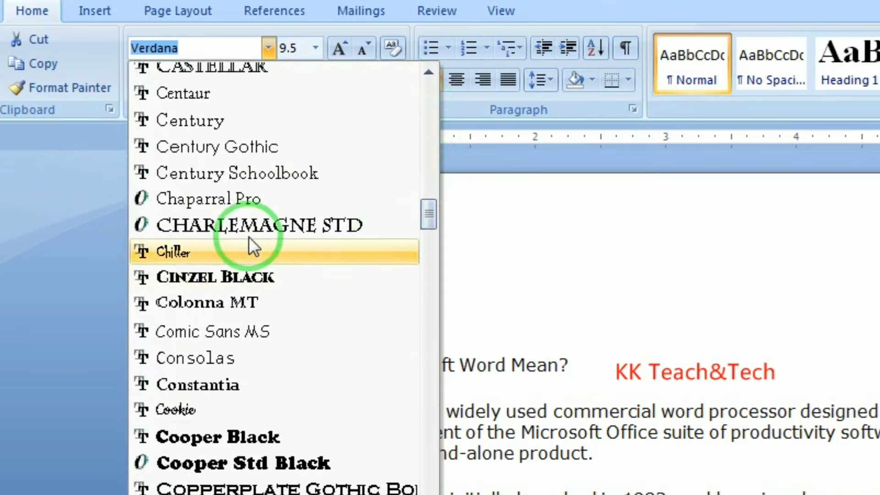
{"action": "scroll", "coordinate": [250, 225], "scroll_direction": "up", "scroll_amount": 2}
{"action": "scroll", "coordinate": [250, 225], "scroll_direction": "down", "scroll_amount": 2}
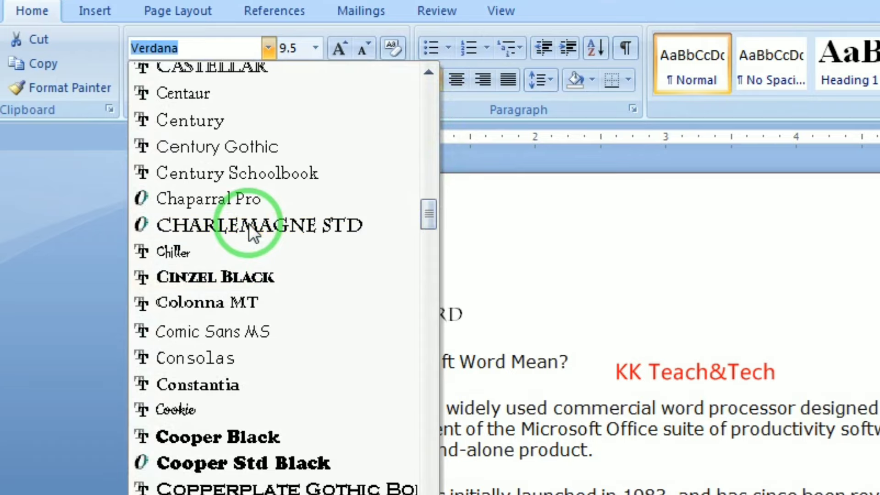
{"action": "scroll", "coordinate": [250, 224], "scroll_direction": "up", "scroll_amount": 4}
{"action": "scroll", "coordinate": [250, 225], "scroll_direction": "down", "scroll_amount": 3}
{"action": "scroll", "coordinate": [249, 224], "scroll_direction": "down", "scroll_amount": 6}
{"action": "scroll", "coordinate": [249, 223], "scroll_direction": "up", "scroll_amount": 5}
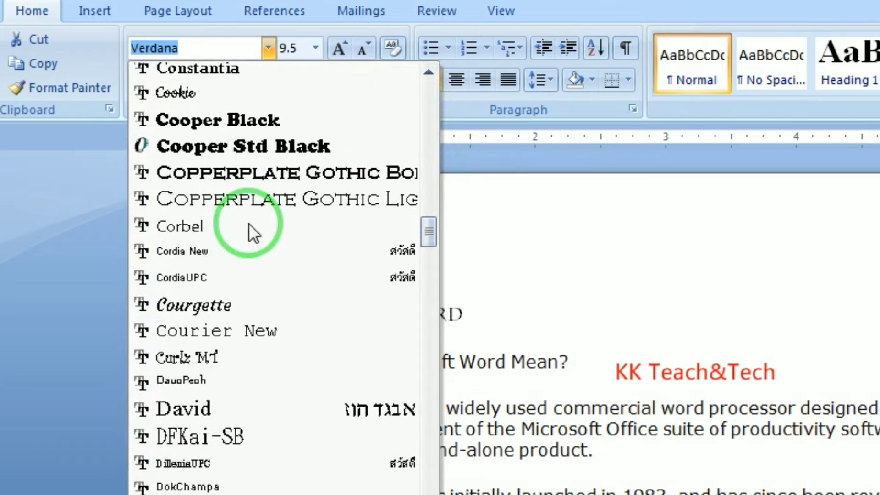
{"action": "scroll", "coordinate": [249, 224], "scroll_direction": "down", "scroll_amount": 8}
{"action": "scroll", "coordinate": [248, 224], "scroll_direction": "down", "scroll_amount": 8}
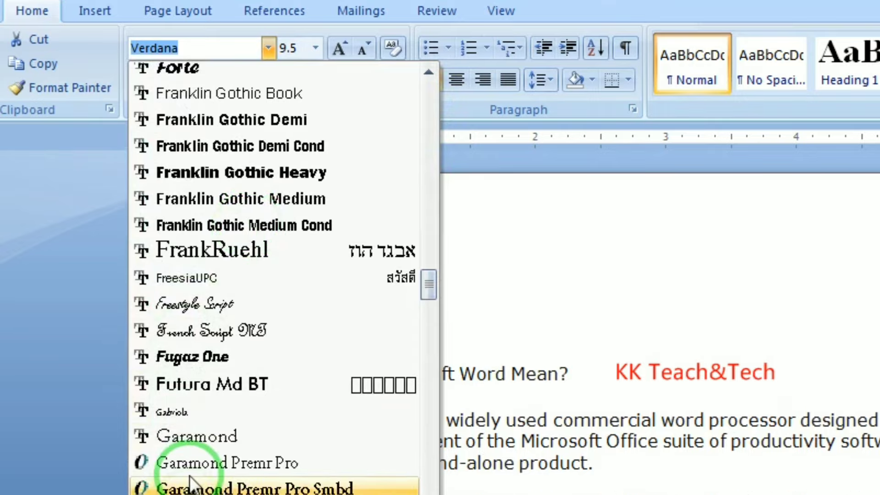
{"action": "left_click", "coordinate": [203, 358]}
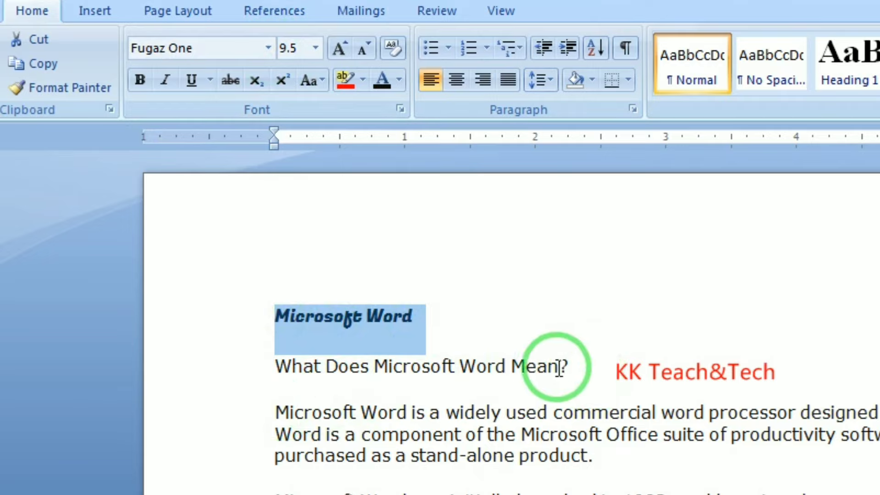
- Try the Cooper Black font on the paragraph below the "What Does Microsoft Word Mean?" heading
{"action": "left_click", "coordinate": [287, 407]}
{"action": "left_click_drag", "start_coordinate": [286, 406], "coordinate": [877, 476]}
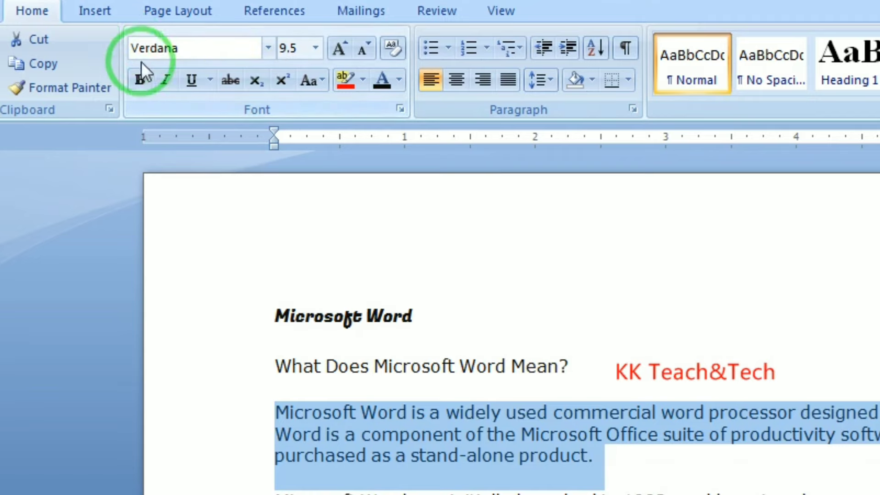
{"action": "left_click", "coordinate": [267, 48]}
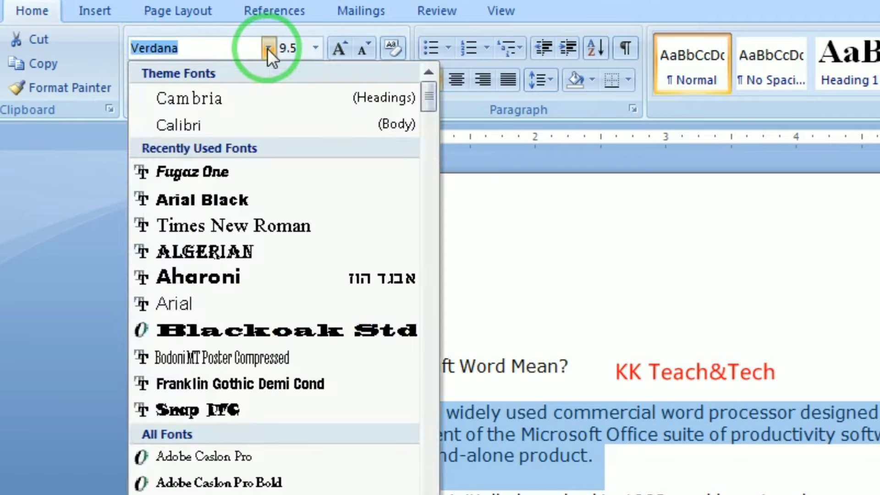
{"action": "left_click_drag", "start_coordinate": [430, 97], "coordinate": [430, 230]}
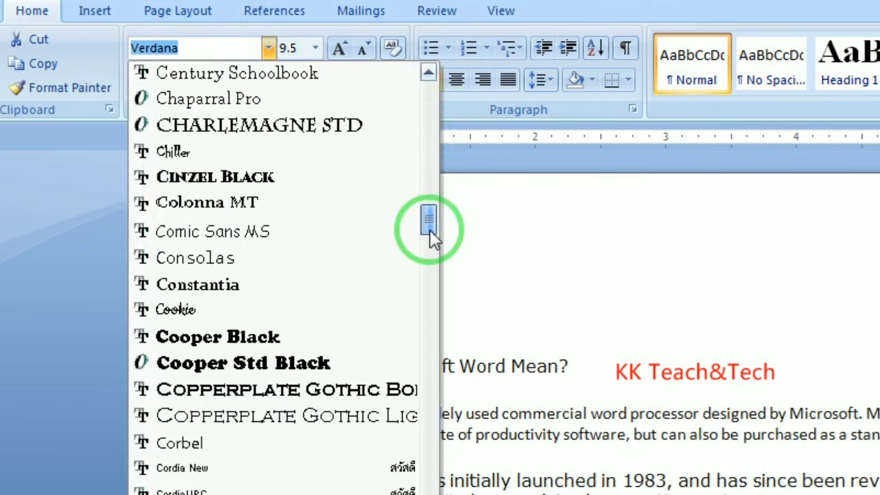
{"action": "left_click", "coordinate": [290, 336]}
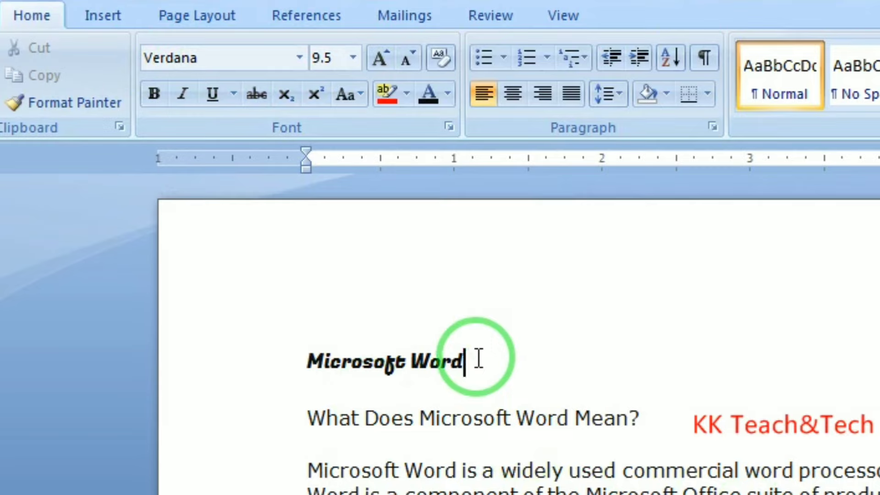
- Set the font size of the "Microsoft Word" title line to 20
{"action": "left_click_drag", "start_coordinate": [476, 359], "coordinate": [338, 357]}
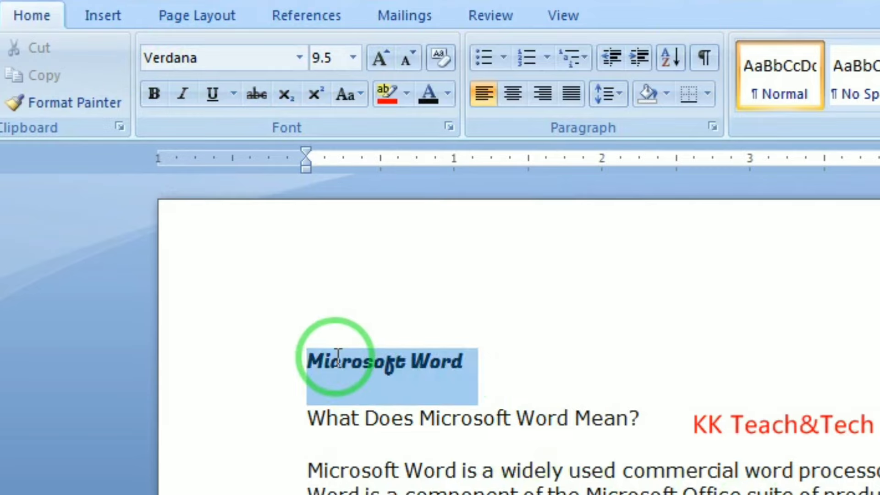
{"action": "left_click", "coordinate": [352, 61]}
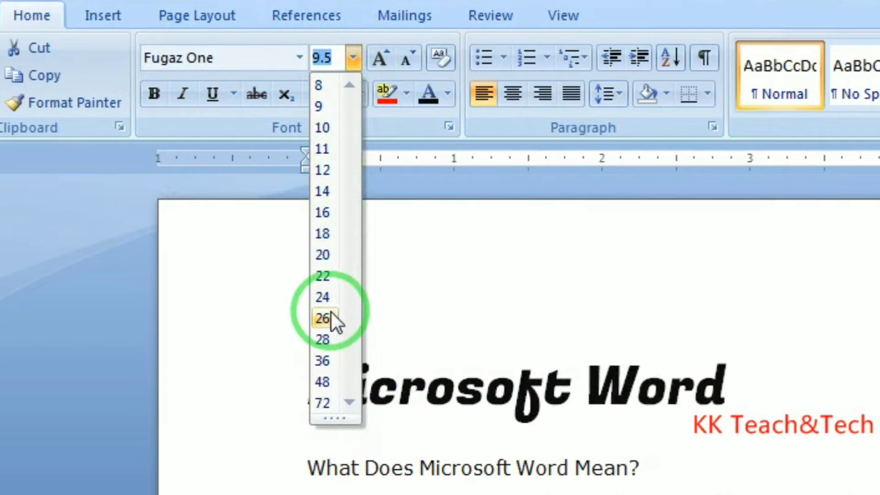
{"action": "left_click", "coordinate": [332, 257]}
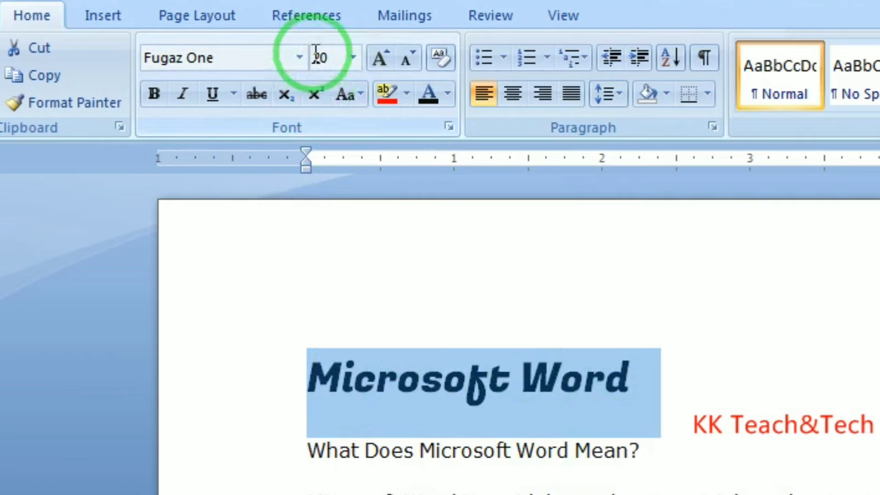
- Reduce the title's font size to 18 and enlarge it one step back to 20 with Grow Font
{"action": "left_click", "coordinate": [353, 58]}
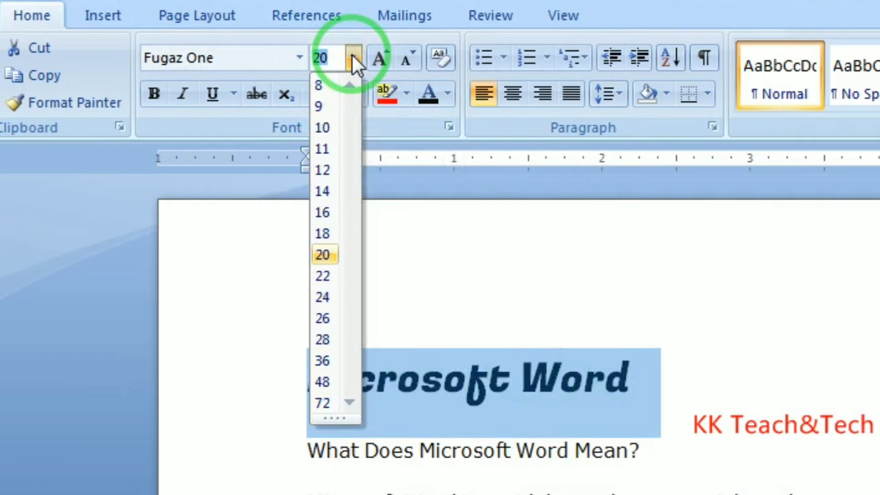
{"action": "left_click", "coordinate": [331, 236]}
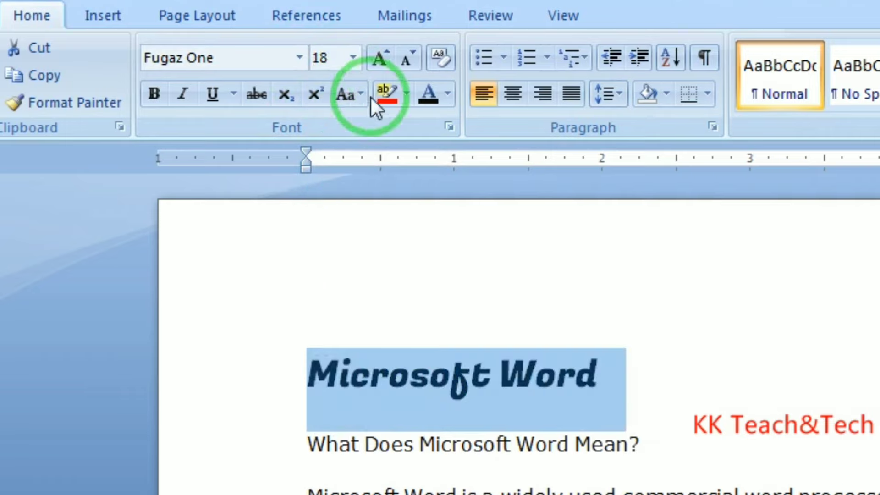
{"action": "left_click", "coordinate": [382, 56]}
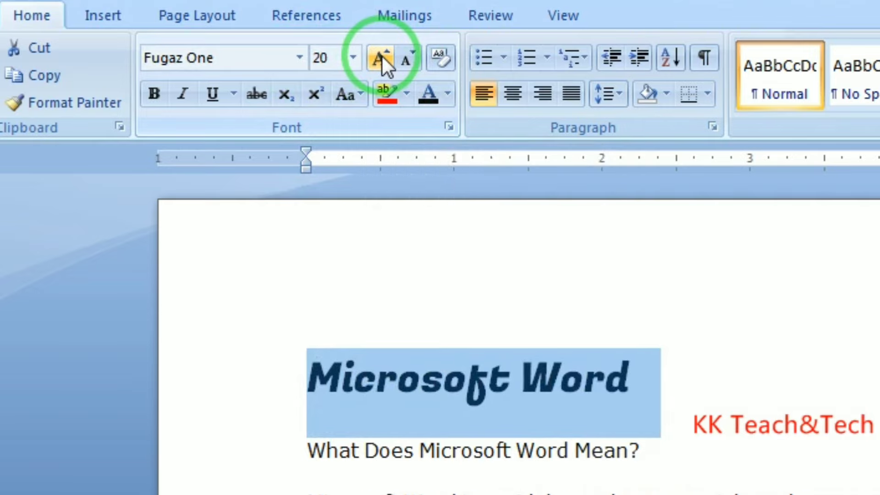
{"action": "left_click", "coordinate": [352, 58]}
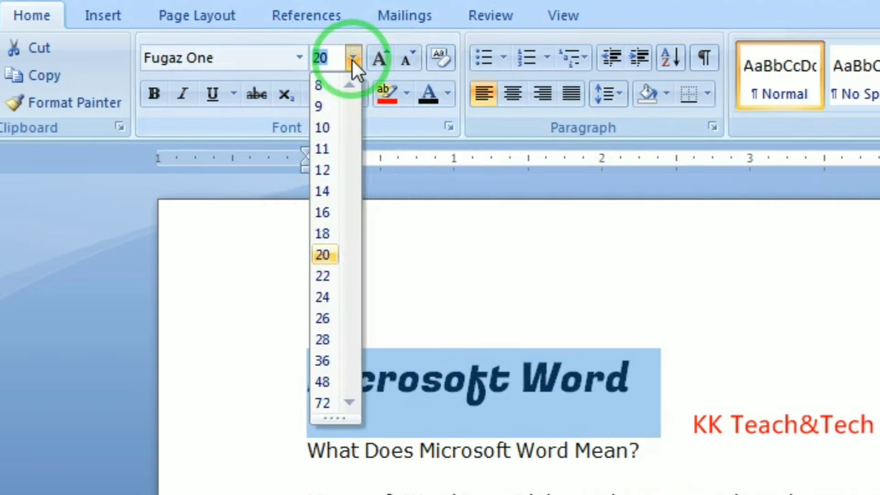
{"action": "left_click", "coordinate": [351, 59]}
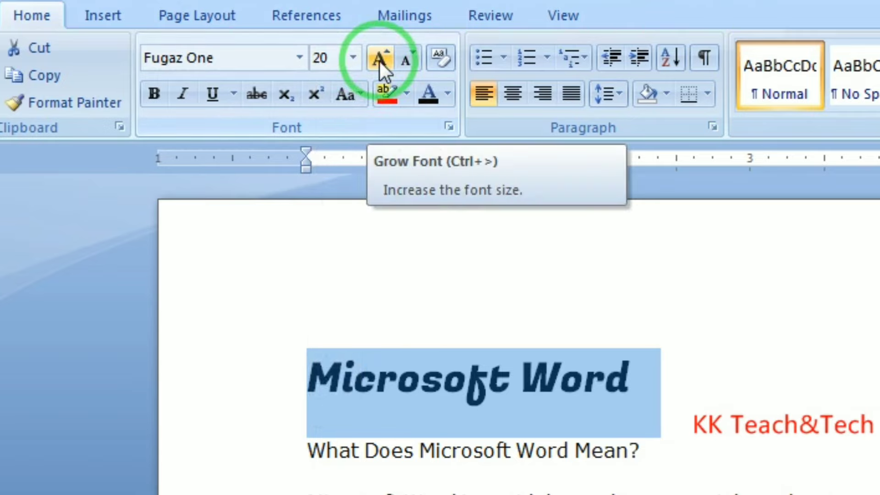
- Enlarge the "Microsoft Word" title to size 72 in successive Grow Font steps
{"action": "left_click", "coordinate": [379, 61]}
{"action": "left_click", "coordinate": [380, 61]}
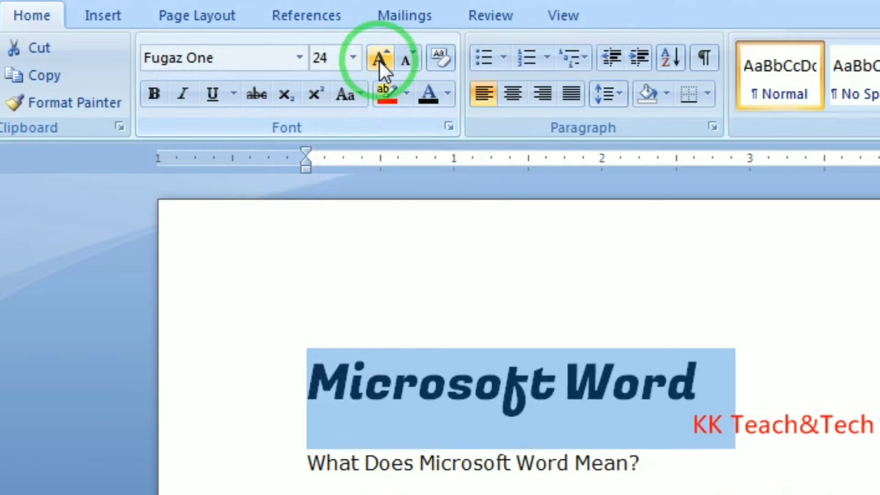
{"action": "left_click", "coordinate": [380, 62]}
{"action": "left_click", "coordinate": [379, 62]}
{"action": "left_click", "coordinate": [379, 61]}
{"action": "left_click", "coordinate": [379, 61]}
{"action": "left_click", "coordinate": [380, 61]}
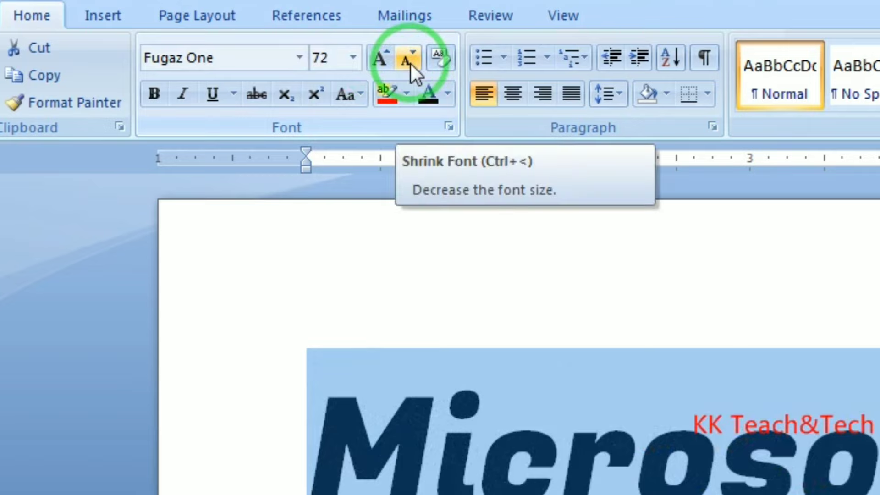
- Reduce the "Microsoft Word" title to size 18 in successive Shrink Font steps
{"action": "left_click", "coordinate": [411, 63]}
{"action": "left_click", "coordinate": [410, 63]}
{"action": "left_click", "coordinate": [410, 64]}
{"action": "left_click", "coordinate": [410, 64]}
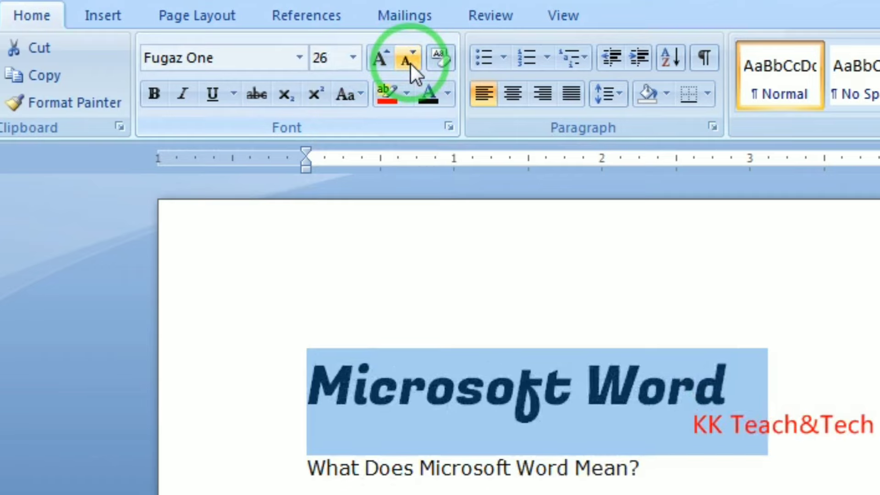
{"action": "left_click", "coordinate": [410, 63]}
{"action": "left_click", "coordinate": [410, 63]}
{"action": "left_click", "coordinate": [410, 63]}
{"action": "left_click", "coordinate": [411, 63]}
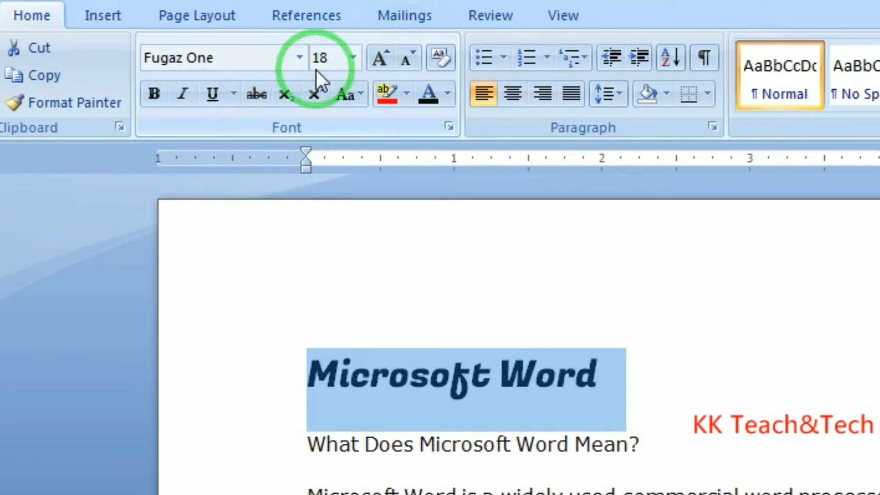
{"action": "left_click", "coordinate": [352, 61]}
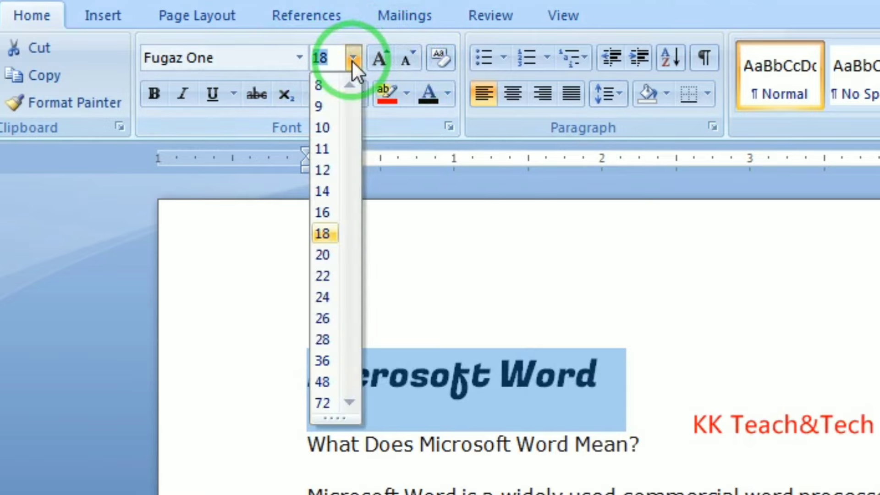
{"action": "left_click", "coordinate": [368, 210]}
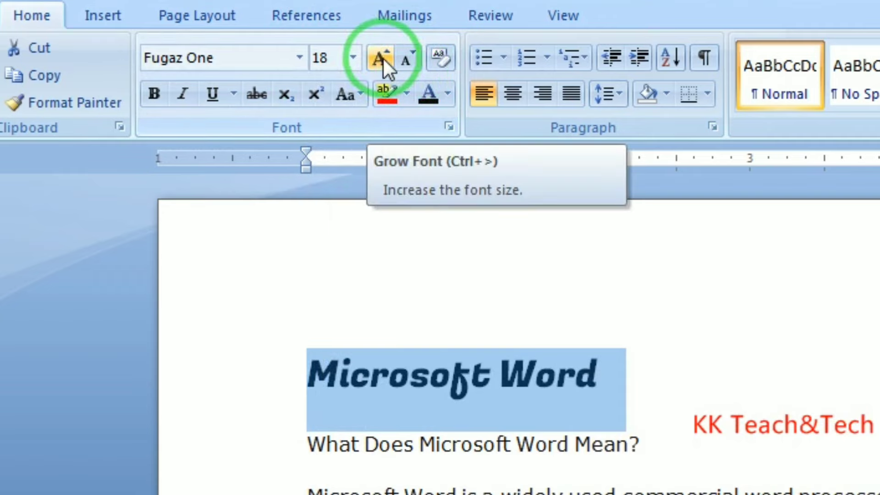
- Step the title's font size up to 24 and back down with Grow Font and Shrink Font, finishing at 20
{"action": "left_click", "coordinate": [384, 58]}
{"action": "left_click", "coordinate": [384, 59]}
{"action": "left_click", "coordinate": [384, 59]}
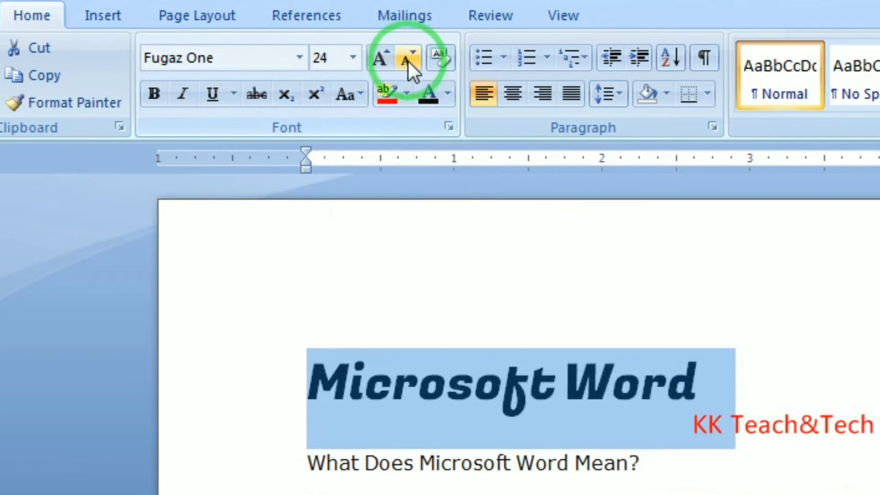
{"action": "left_click", "coordinate": [408, 60]}
{"action": "left_click", "coordinate": [408, 59]}
{"action": "left_click", "coordinate": [408, 59]}
{"action": "left_click", "coordinate": [384, 59]}
{"action": "left_click", "coordinate": [384, 59]}
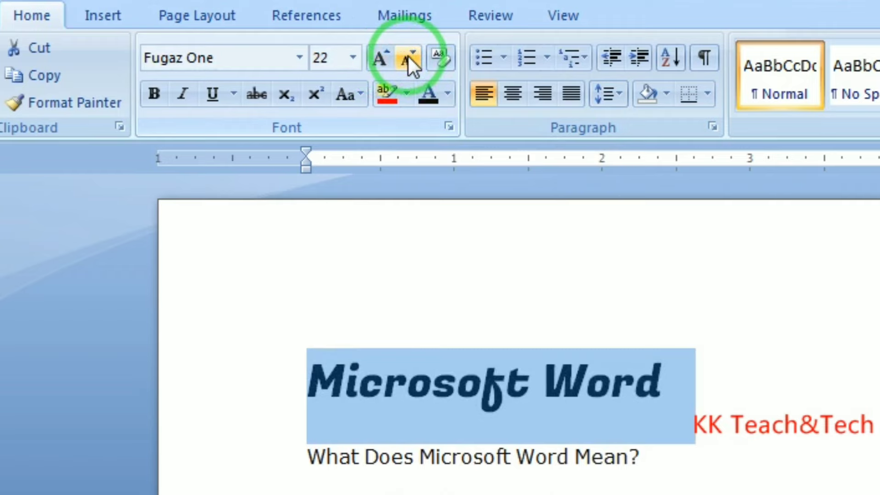
{"action": "left_click", "coordinate": [408, 59]}
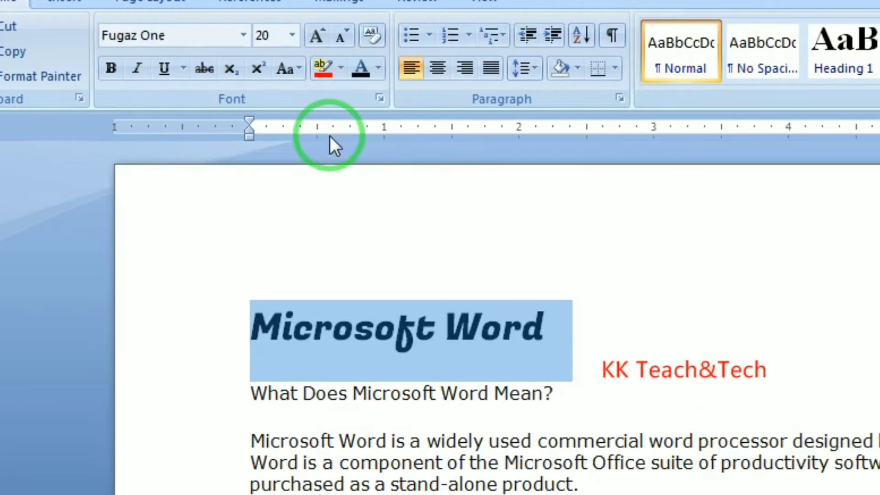
- Make the heading "What Does Microsoft Word Mean?" bold, toggling the formatting off and back on
{"action": "left_click", "coordinate": [801, 380]}
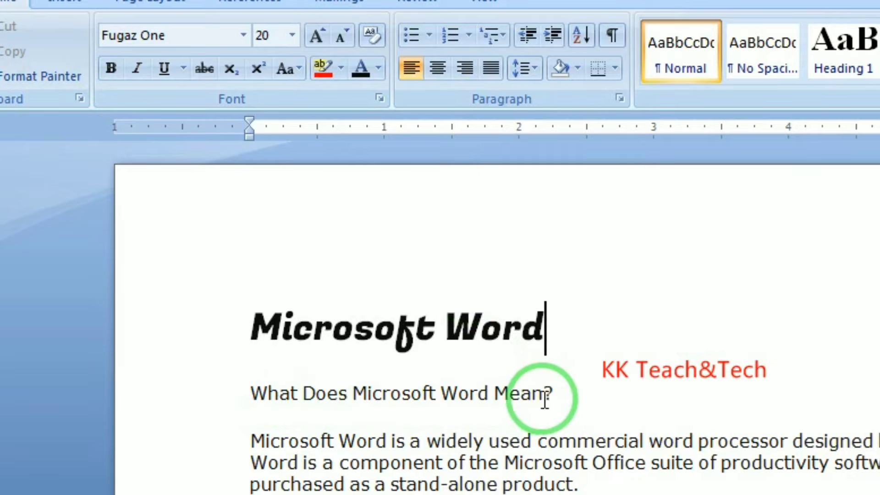
{"action": "left_click_drag", "start_coordinate": [564, 393], "coordinate": [273, 383]}
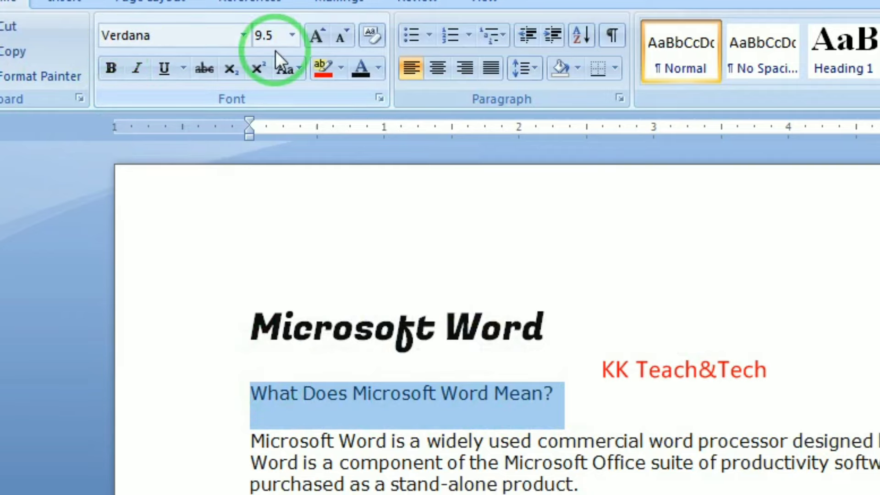
{"action": "left_click", "coordinate": [111, 68]}
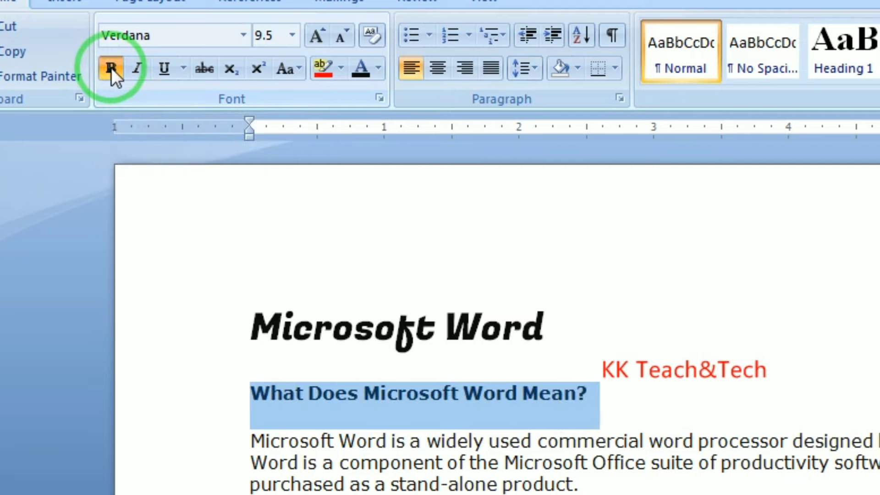
{"action": "left_click", "coordinate": [111, 67]}
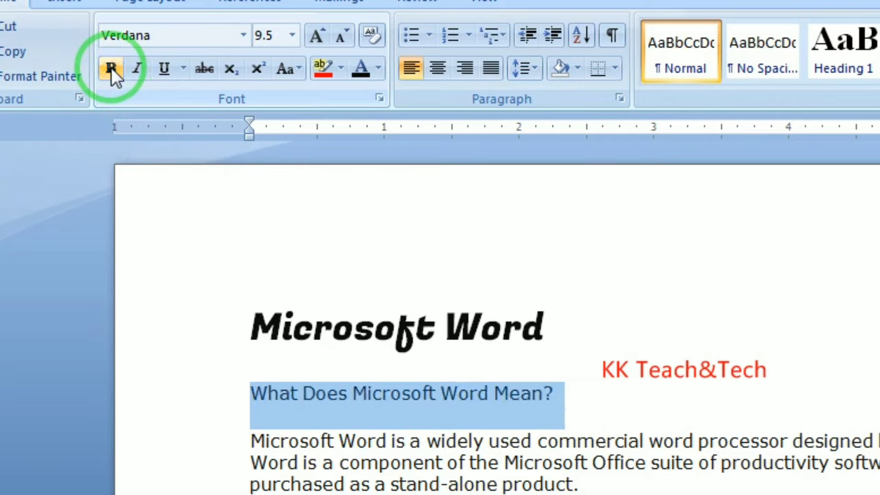
{"action": "left_click", "coordinate": [110, 68]}
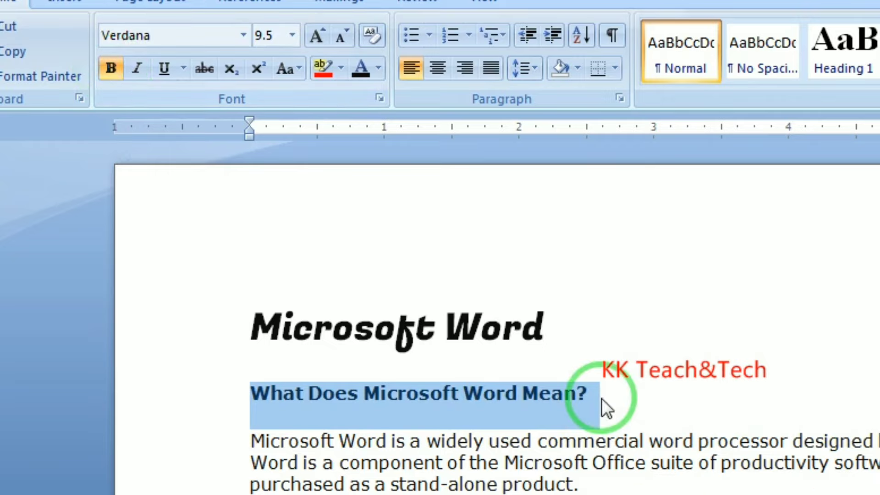
- Add the bold sample text "wkerwekjrfewrfewjfges" at the end of the heading and delete it again
{"action": "left_click", "coordinate": [591, 393]}
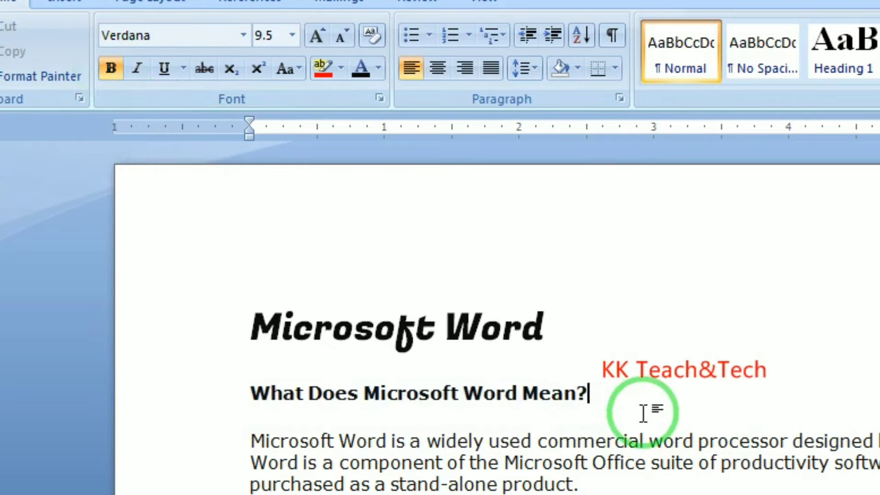
{"action": "type", "text": "wkerwekjrfewrfewjfges"}
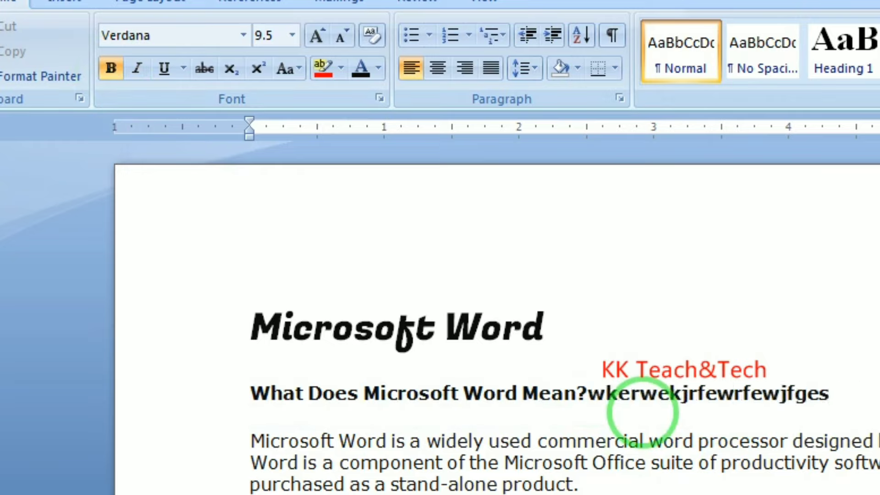
{"action": "key", "text": "BackSpace"}
{"action": "key", "text": "BackSpace"}
{"action": "key", "text": "BackSpace"}
{"action": "key", "text": "BackSpace"}
{"action": "key", "text": "BackSpace"}
{"action": "key", "text": "BackSpace"}
{"action": "key", "text": "BackSpace"}
{"action": "key", "text": "BackSpace"}
{"action": "key", "text": "BackSpace"}
{"action": "key", "text": "BackSpace"}
{"action": "key", "text": "BackSpace"}
{"action": "key", "text": "BackSpace"}
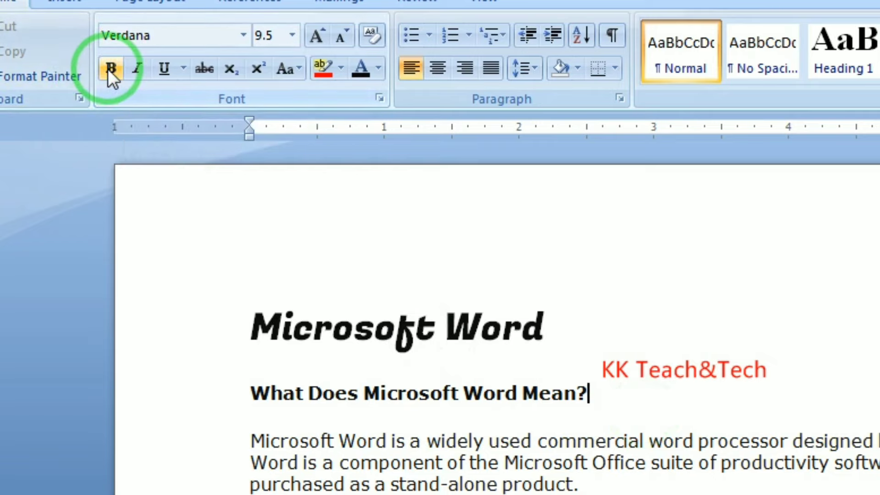
- With bold switched off, add the sample text "erfwaerfegtfertgergergerg" after the heading and delete it again
{"action": "type", "text": "fwaerfegtfertgergergerg"}
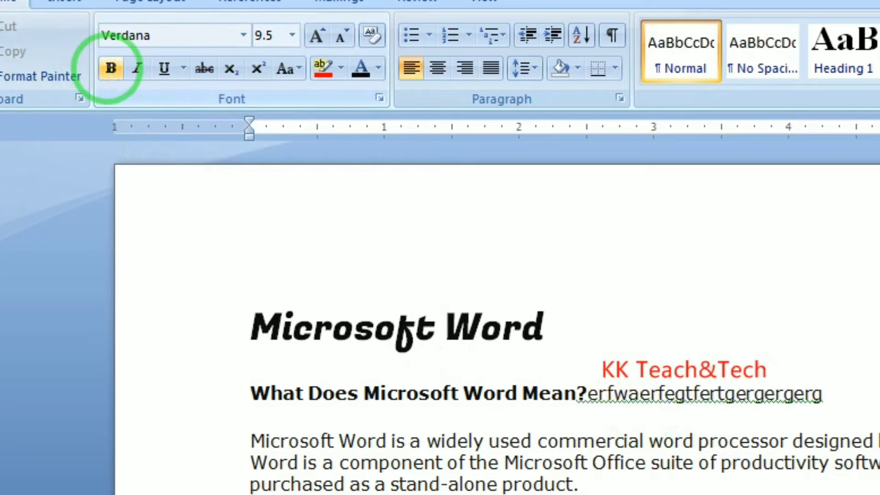
{"action": "type", "text": "rt"}
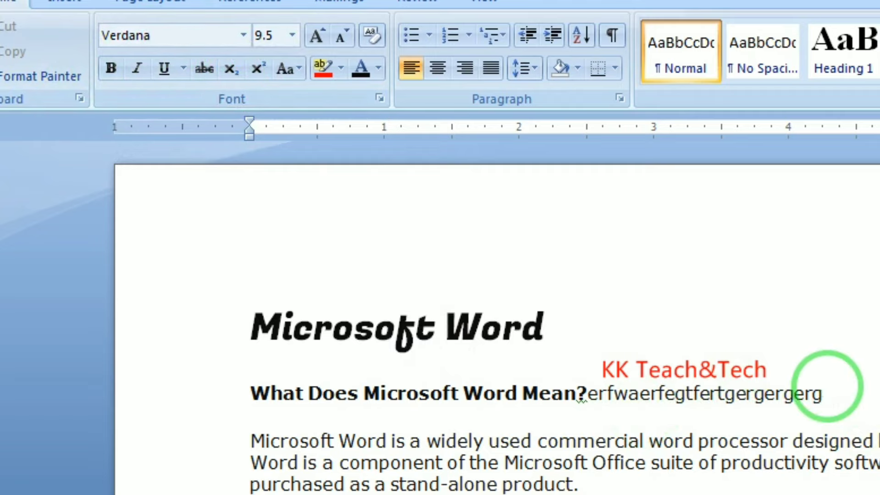
{"action": "key", "text": "BackSpace"}
{"action": "key", "text": "BackSpace"}
{"action": "key", "text": "BackSpace"}
{"action": "key", "text": "BackSpace"}
{"action": "key", "text": "BackSpace"}
{"action": "key", "text": "BackSpace"}
{"action": "key", "text": "BackSpace"}
{"action": "key", "text": "BackSpace"}
{"action": "key", "text": "BackSpace"}
{"action": "key", "text": "BackSpace"}
{"action": "key", "text": "BackSpace"}
{"action": "key", "text": "BackSpace"}
{"action": "key", "text": "BackSpace"}
{"action": "key", "text": "BackSpace"}
{"action": "key", "text": "BackSpace"}
{"action": "key", "text": "BackSpace"}
{"action": "key", "text": "BackSpace"}
{"action": "key", "text": "BackSpace"}
{"action": "key", "text": "BackSpace"}
{"action": "key", "text": "BackSpace"}
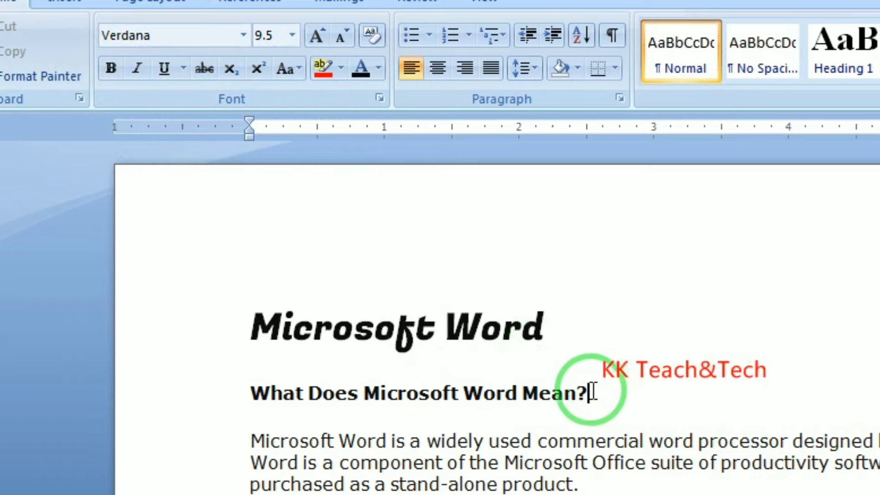
- Toggle italic on and off several times for the heading "What Does Microsoft Word Mean?", ending with it off
{"action": "left_click_drag", "start_coordinate": [594, 392], "coordinate": [231, 391]}
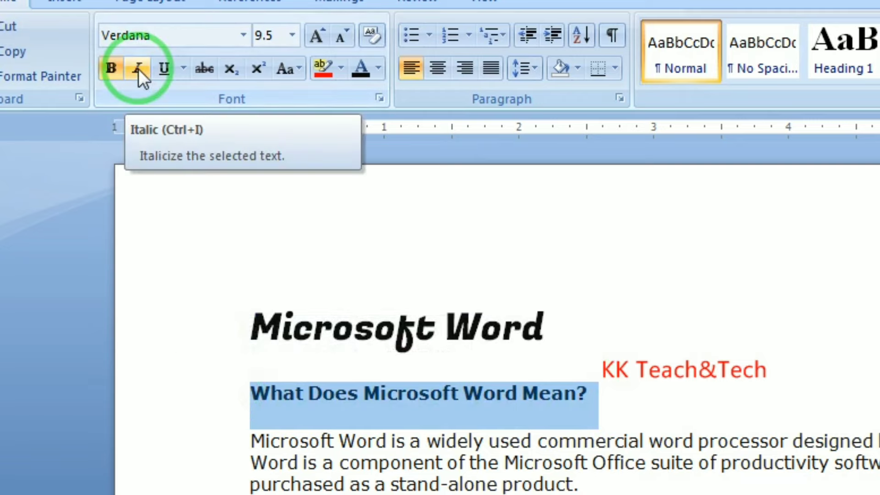
{"action": "left_click", "coordinate": [138, 69]}
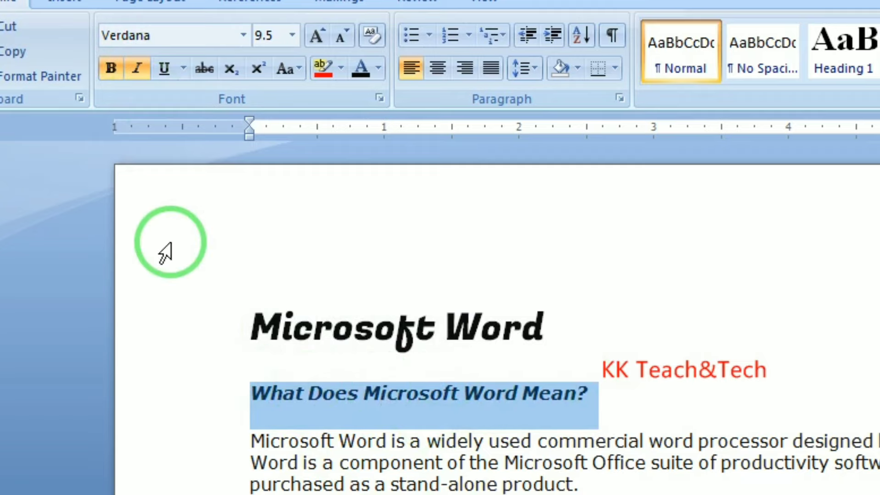
{"action": "left_click", "coordinate": [134, 72]}
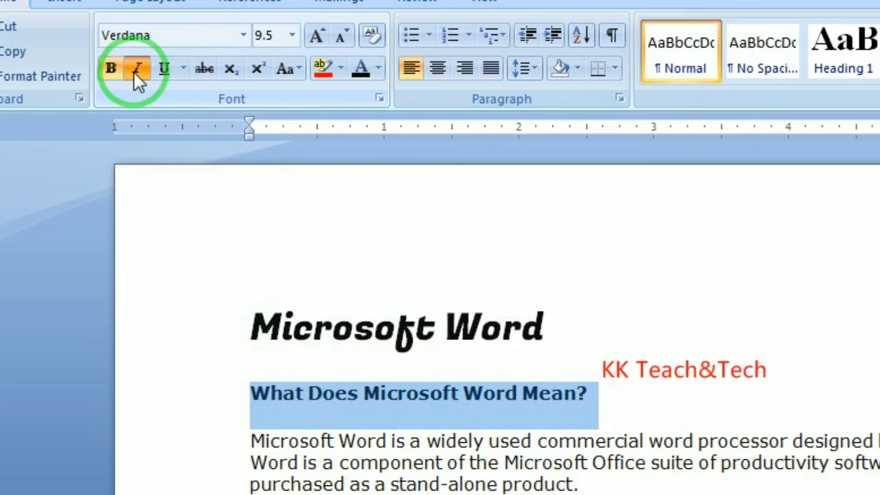
{"action": "left_click", "coordinate": [134, 72]}
{"action": "left_click", "coordinate": [133, 73]}
{"action": "left_click", "coordinate": [134, 73]}
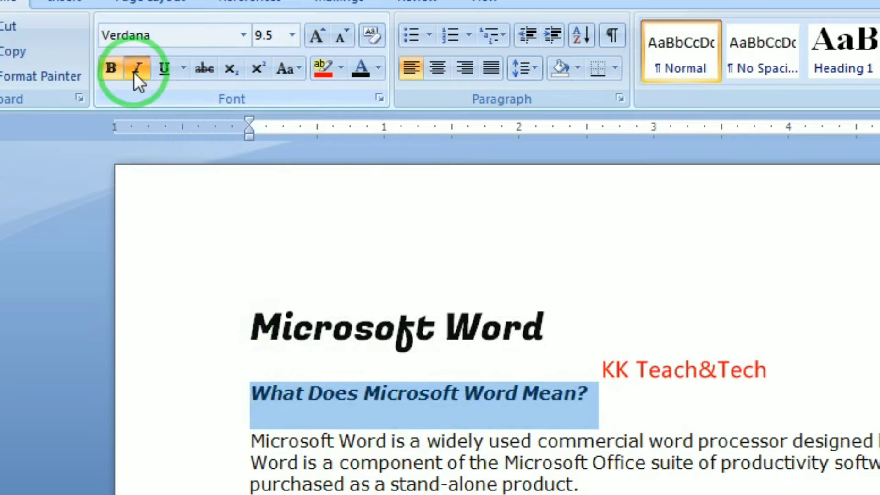
{"action": "left_click", "coordinate": [133, 73]}
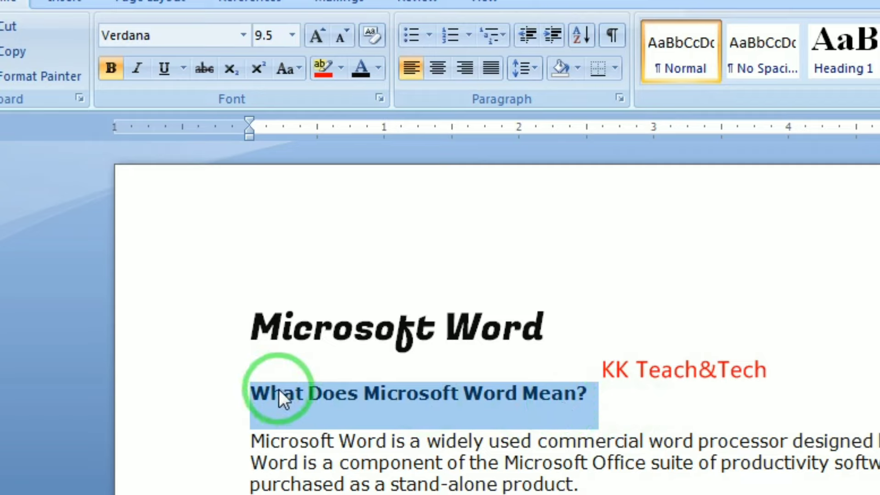
- Try a plain underline on the heading "What Does Microsoft Word Mean?", remove it, and apply the thick underline style instead
{"action": "left_click_drag", "start_coordinate": [607, 393], "coordinate": [275, 387]}
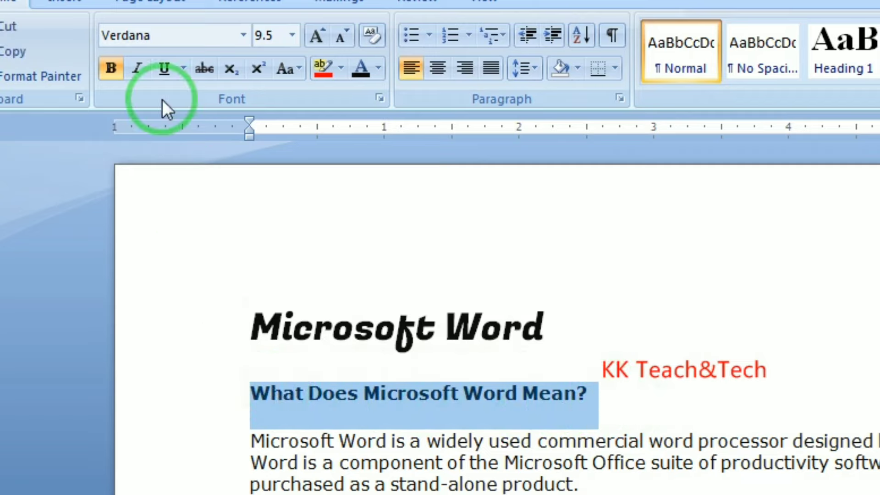
{"action": "left_click", "coordinate": [166, 68]}
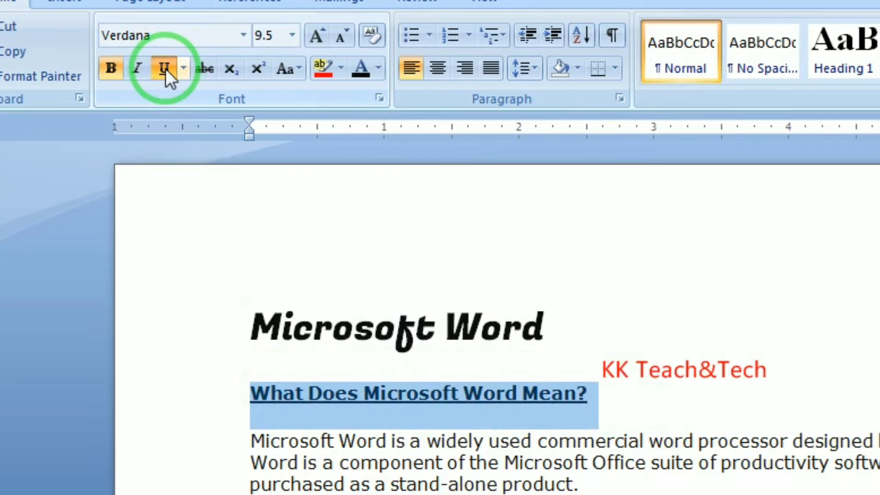
{"action": "left_click", "coordinate": [166, 68]}
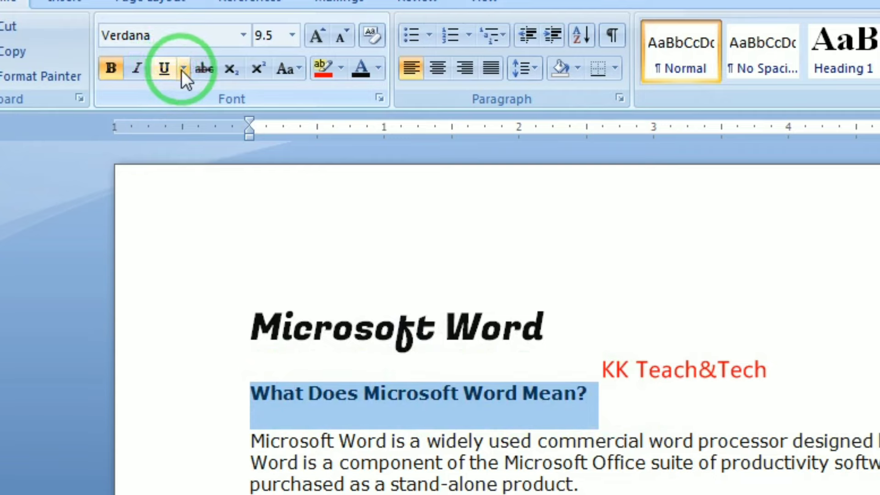
{"action": "left_click", "coordinate": [182, 69]}
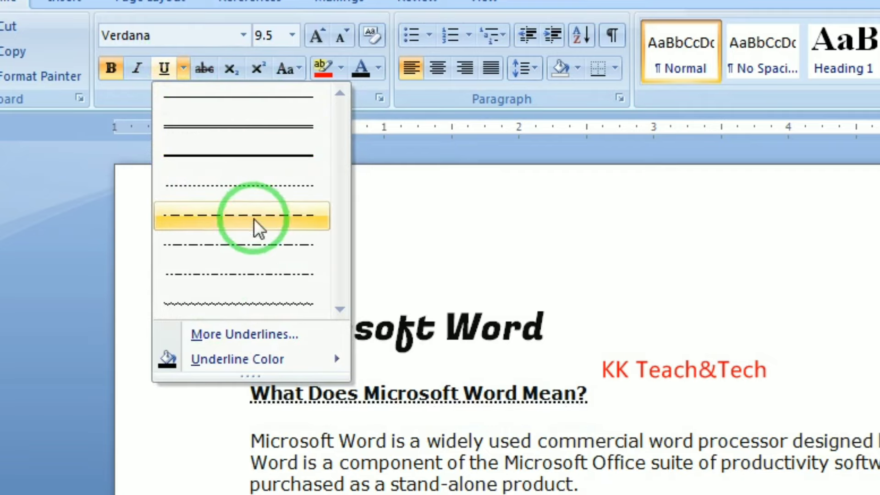
{"action": "left_click", "coordinate": [243, 158]}
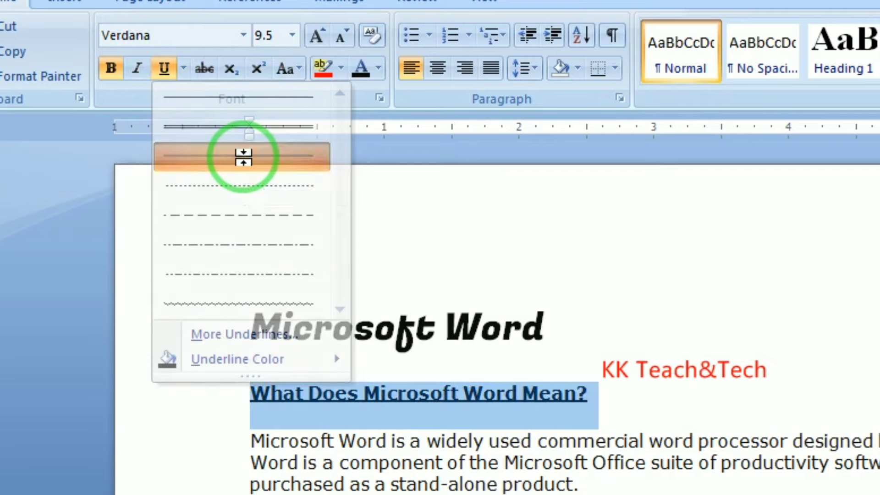
- Set the underline color of the heading "What Does Microsoft Word Mean?" to red
{"action": "left_click", "coordinate": [183, 69]}
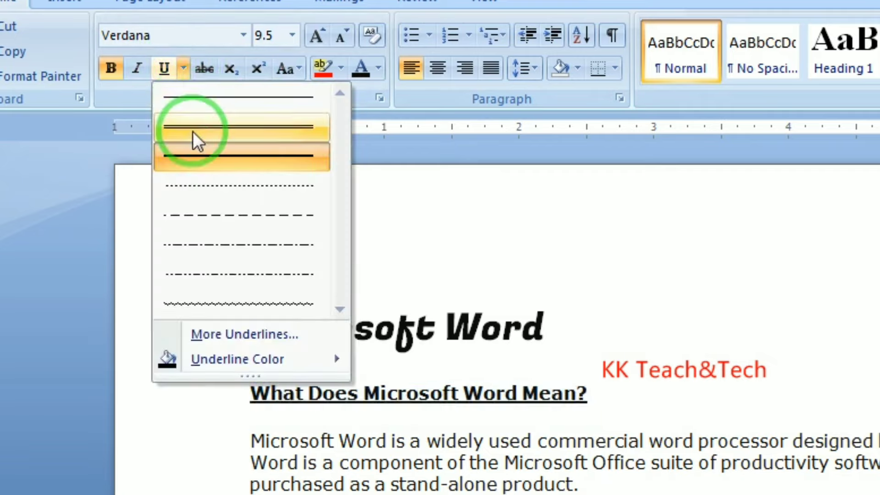
{"action": "mouse_move", "coordinate": [200, 362]}
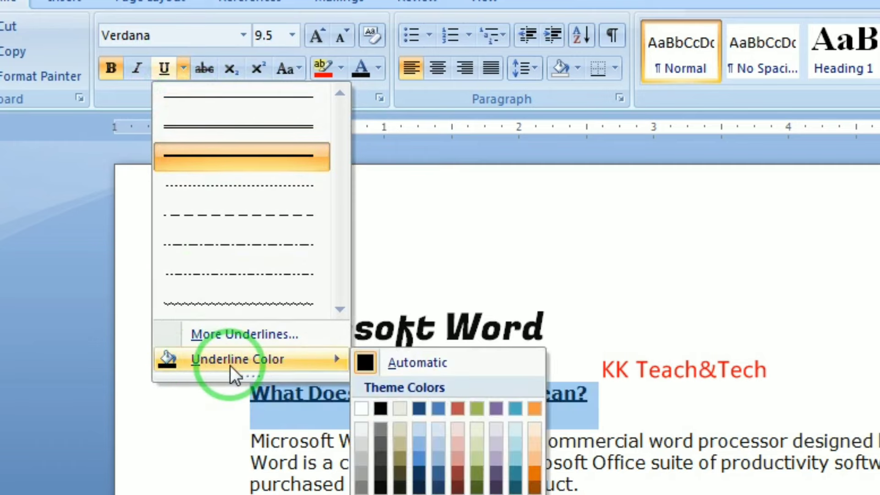
{"action": "left_click", "coordinate": [454, 458]}
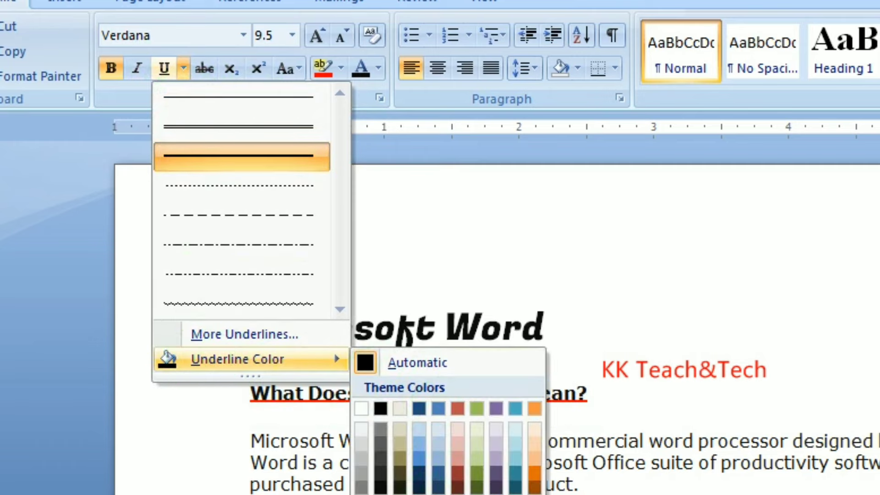
{"action": "left_click", "coordinate": [393, 427]}
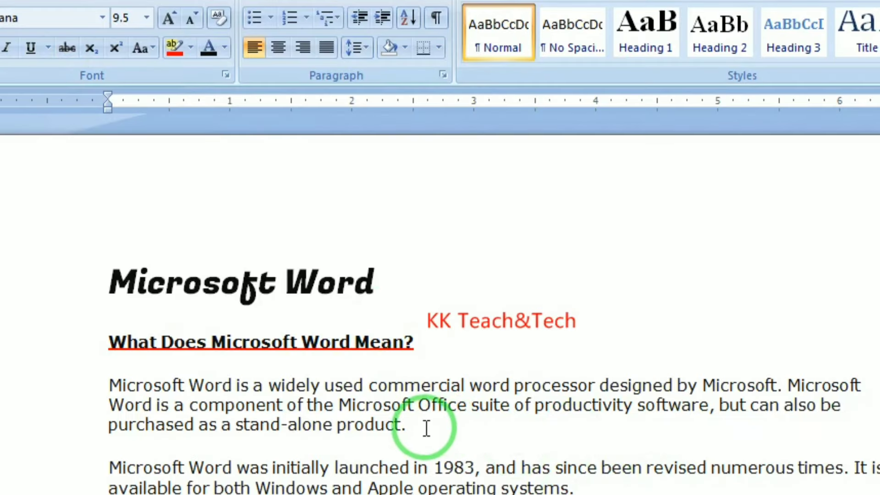
- Toggle strikethrough on the first paragraph below the heading, ending with the strikethrough removed
{"action": "left_click_drag", "start_coordinate": [424, 426], "coordinate": [98, 385]}
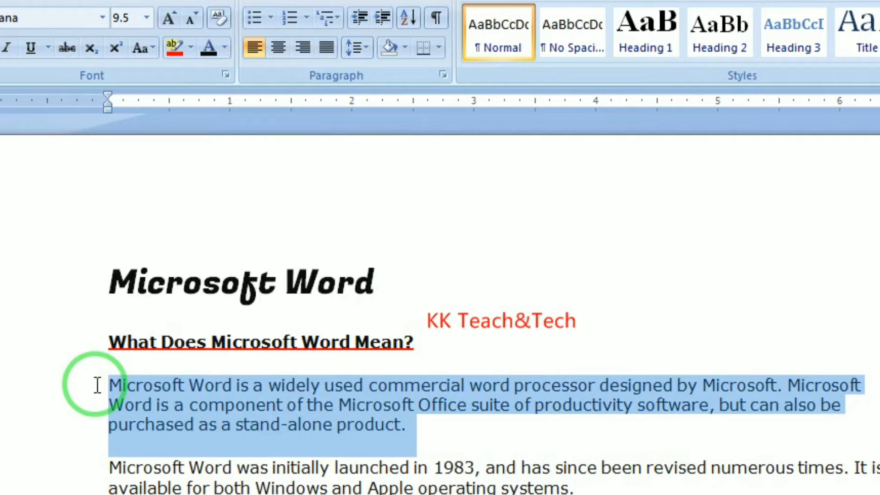
{"action": "left_click", "coordinate": [67, 47]}
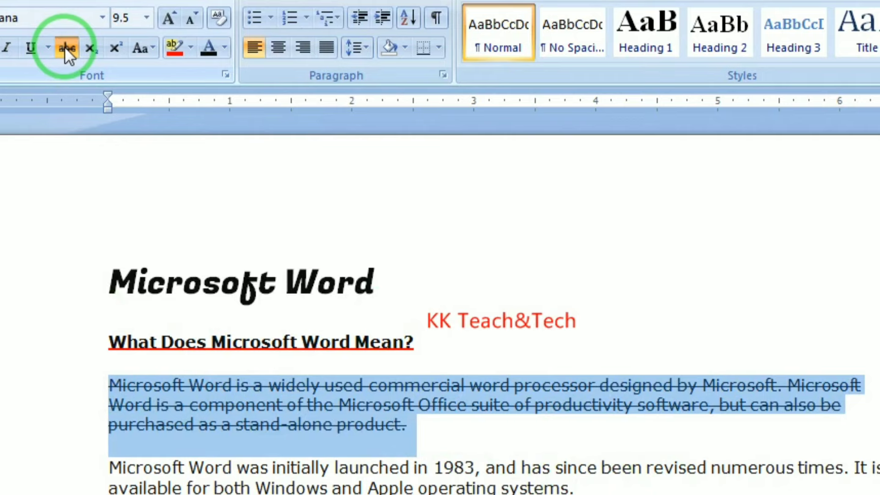
{"action": "left_click", "coordinate": [64, 47]}
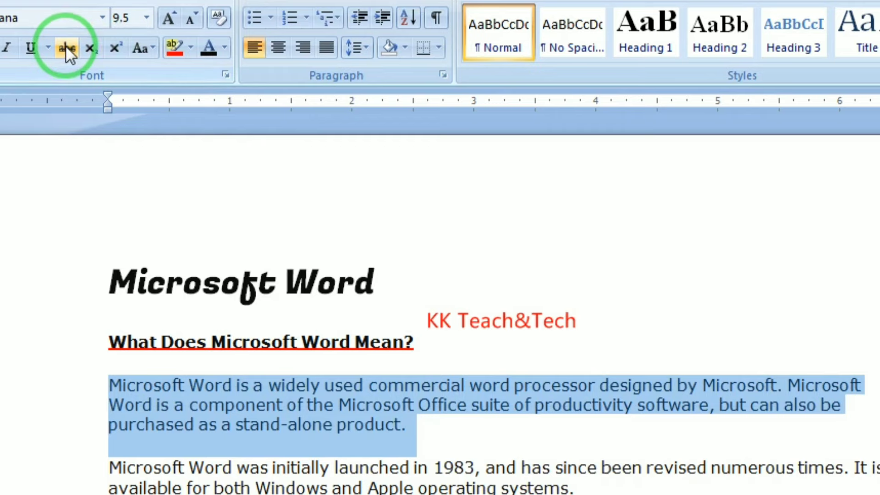
{"action": "left_click", "coordinate": [64, 46]}
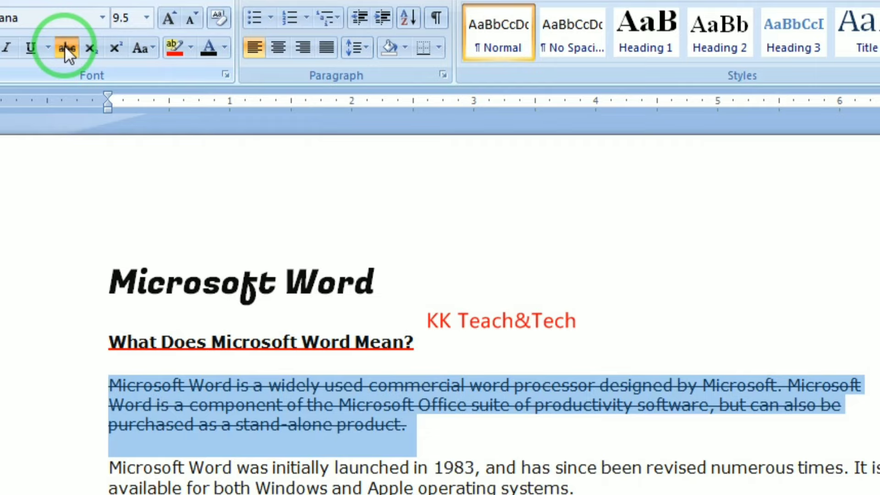
{"action": "left_click", "coordinate": [507, 467]}
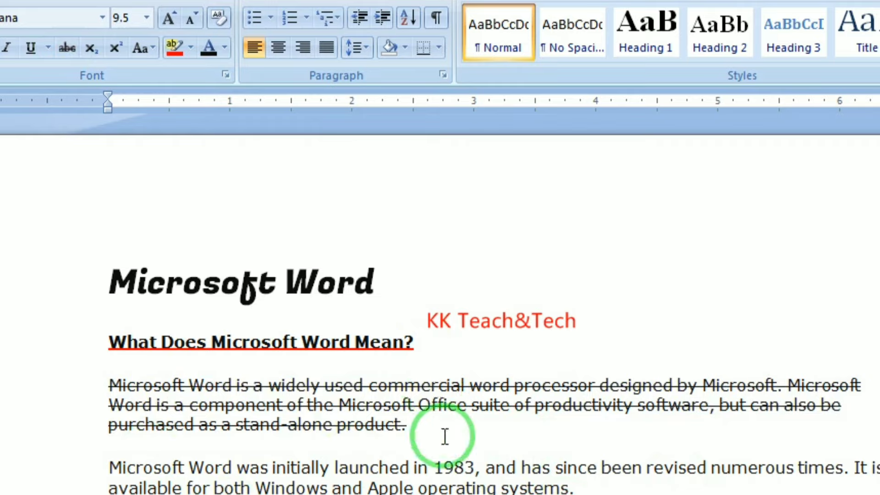
{"action": "left_click_drag", "start_coordinate": [423, 427], "coordinate": [59, 399]}
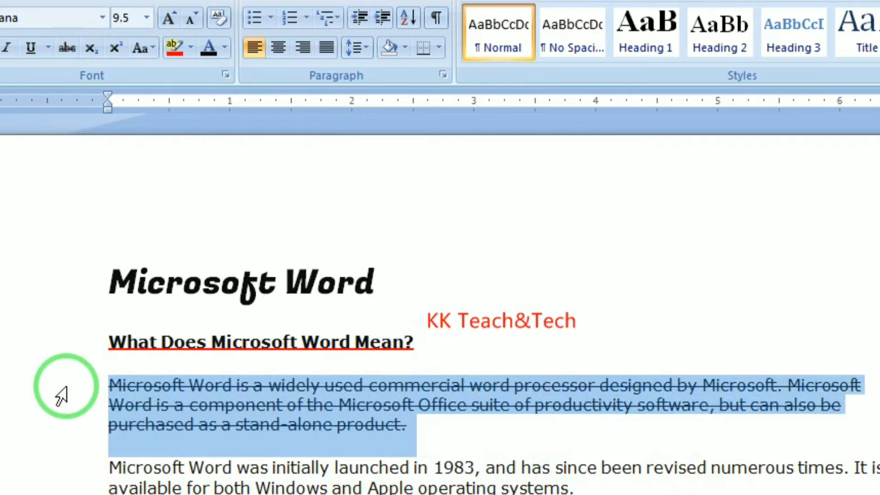
{"action": "left_click", "coordinate": [62, 51]}
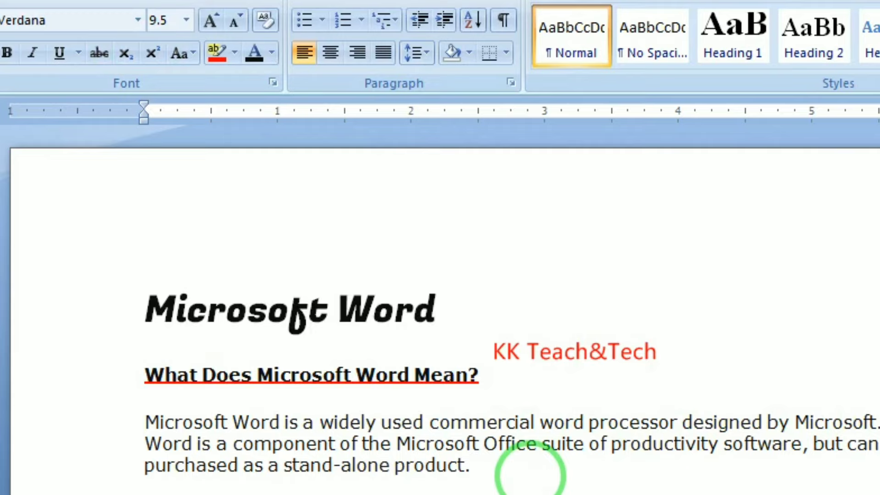
- Add "H2o" at the end of the first paragraph and format its 2 as subscript
{"action": "type", "text": "H2o"}
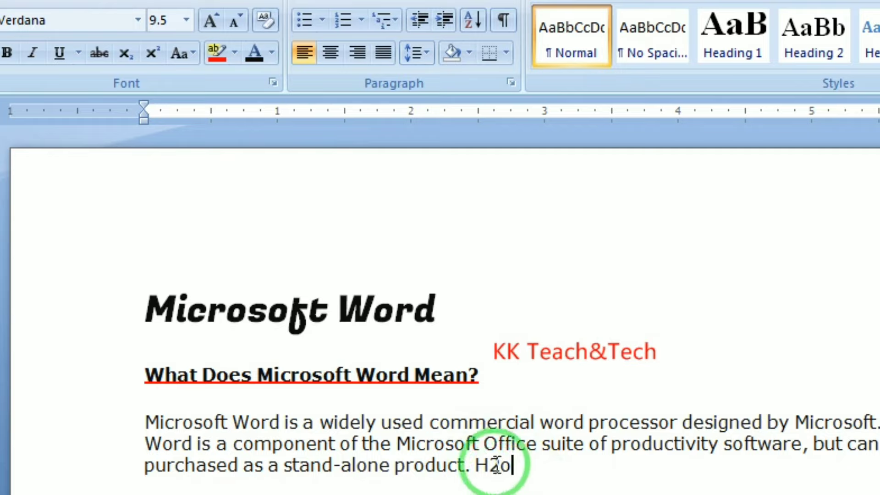
{"action": "left_click_drag", "start_coordinate": [502, 459], "coordinate": [495, 454]}
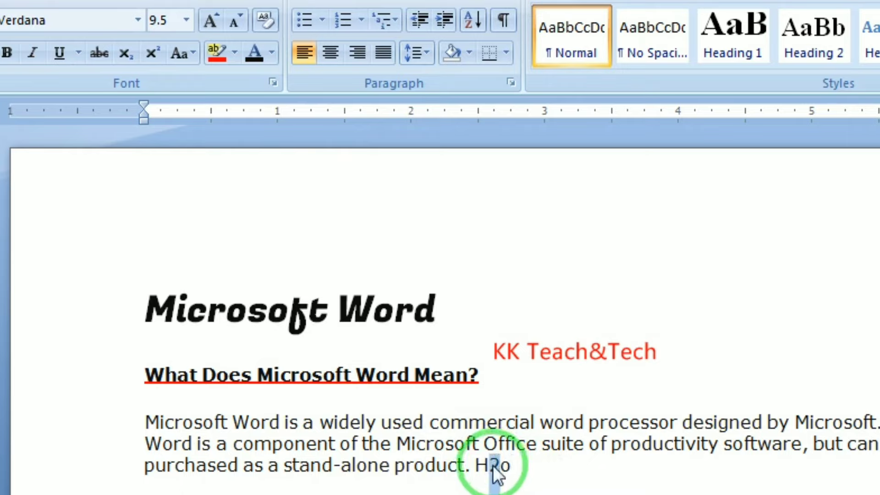
{"action": "left_click", "coordinate": [501, 466]}
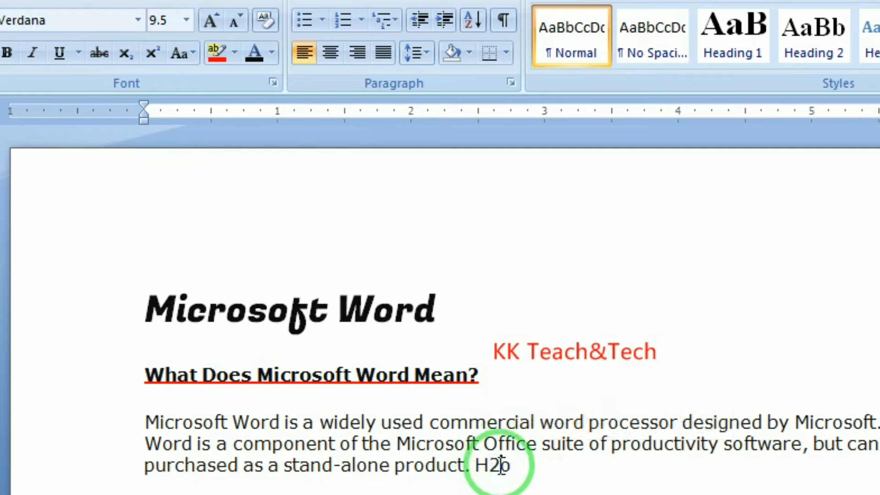
{"action": "left_click_drag", "start_coordinate": [502, 465], "coordinate": [494, 463]}
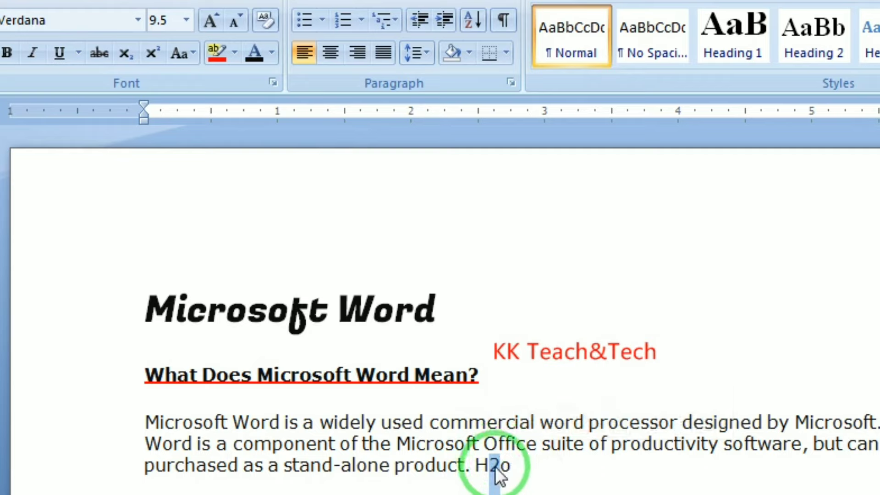
{"action": "left_click", "coordinate": [130, 56]}
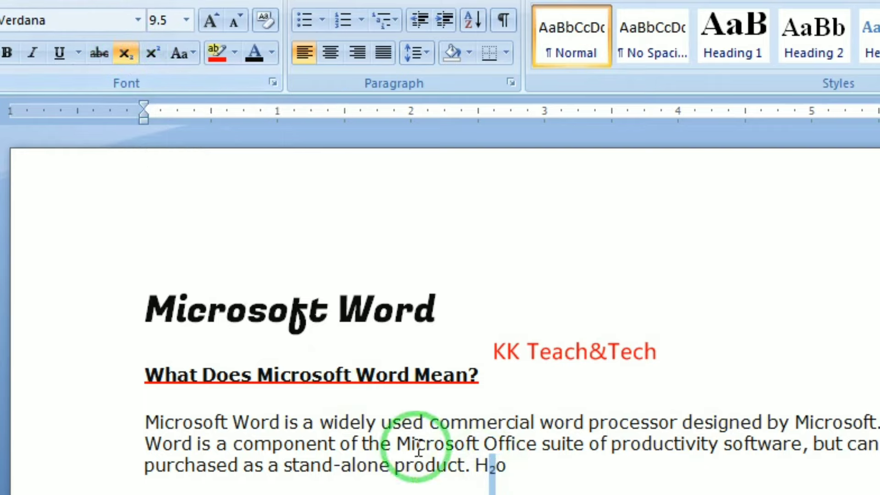
{"action": "left_click", "coordinate": [503, 477]}
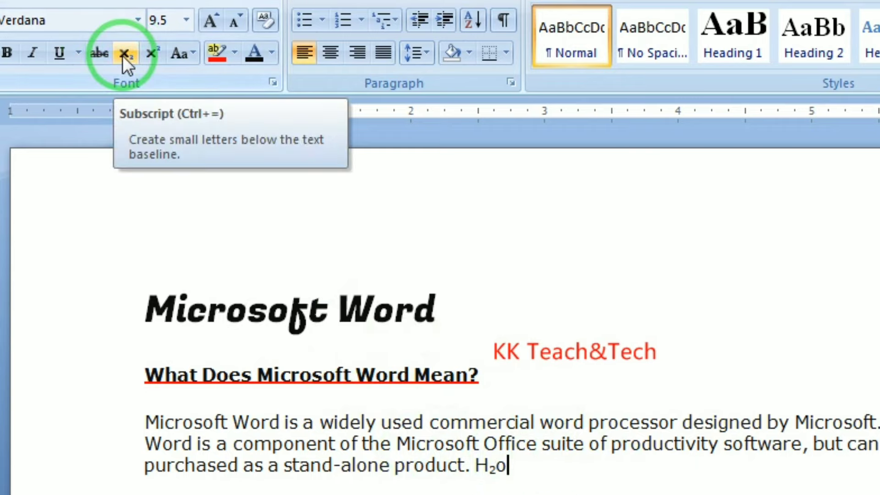
- Add "15th" after the water formula and format its "th" as superscript
{"action": "left_click", "coordinate": [551, 475]}
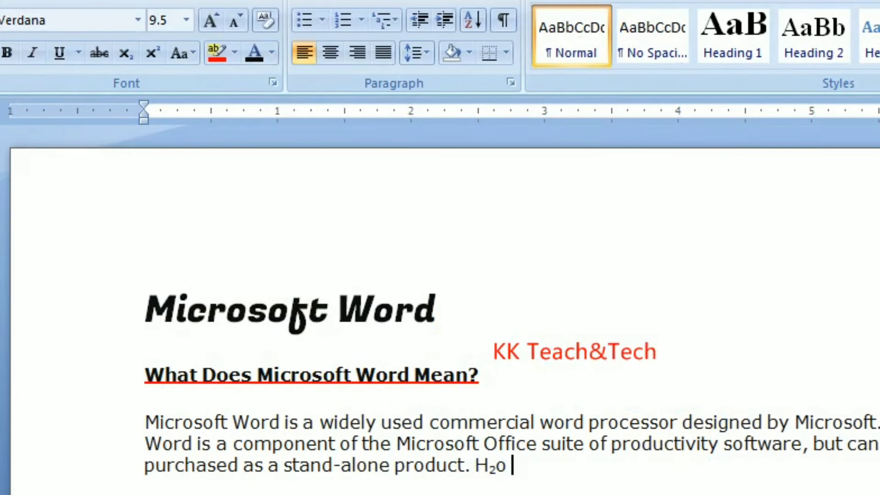
{"action": "type", "text": "15th"}
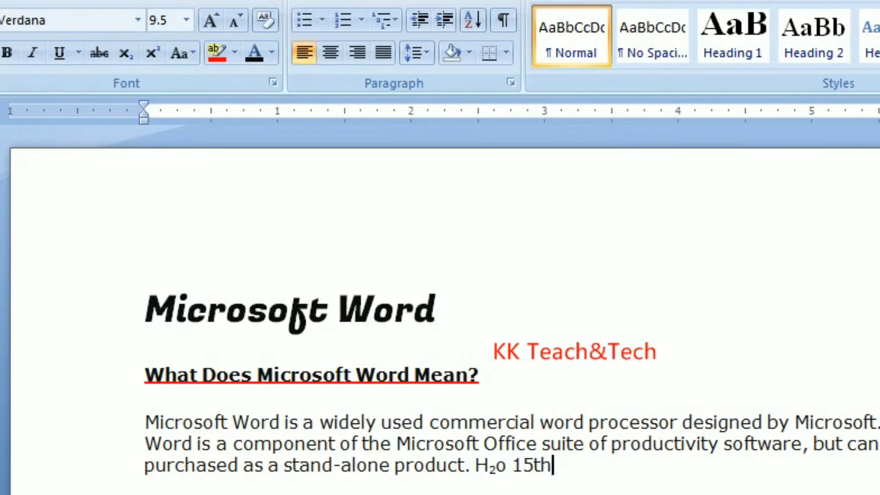
{"action": "left_click", "coordinate": [490, 485]}
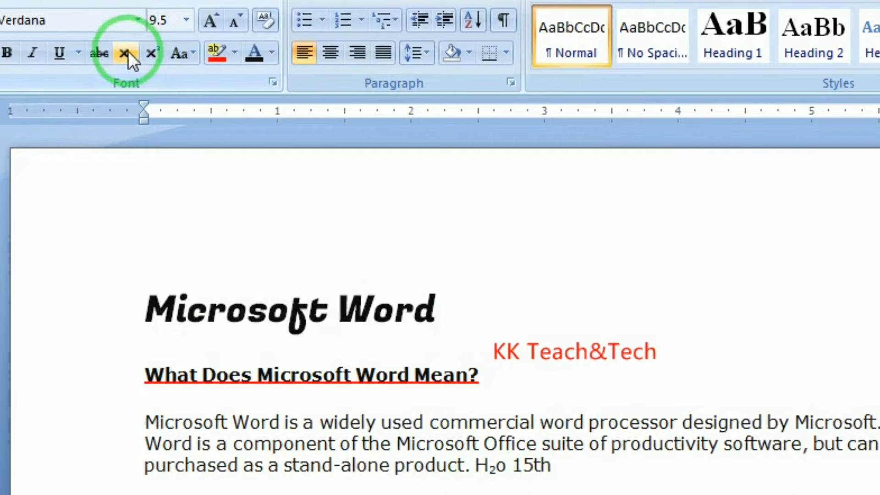
{"action": "left_click", "coordinate": [557, 465]}
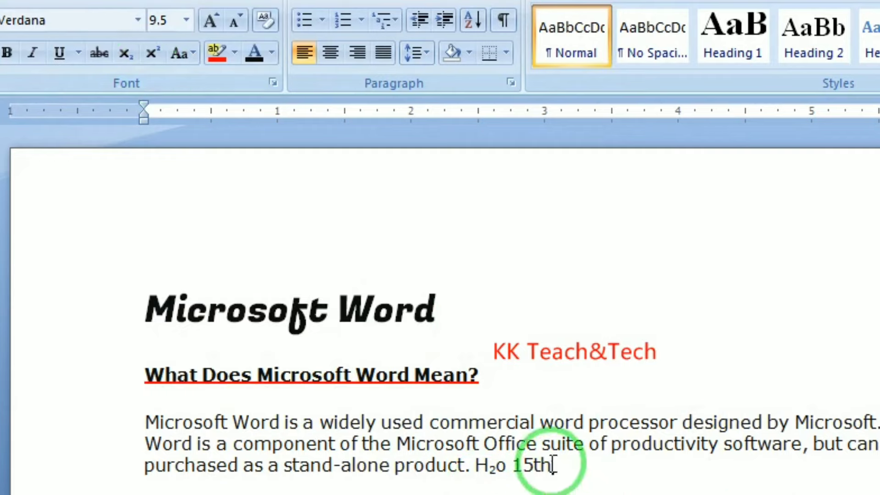
{"action": "left_click_drag", "start_coordinate": [557, 465], "coordinate": [534, 465]}
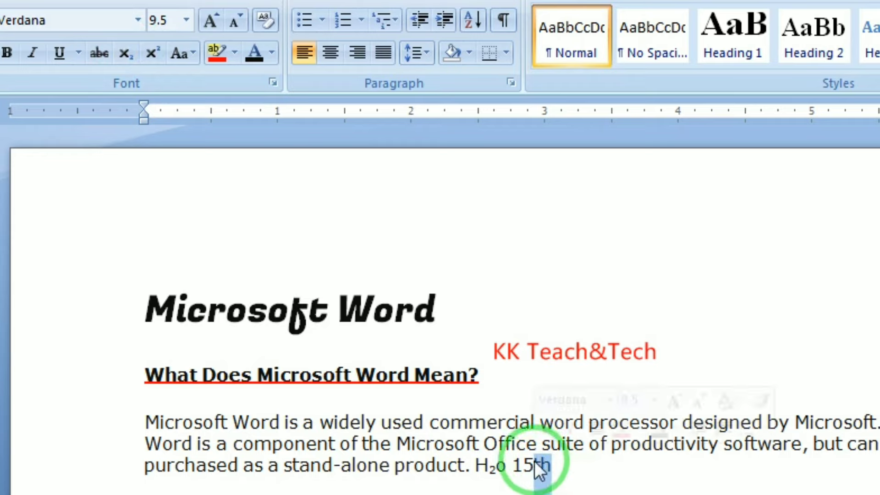
{"action": "left_click", "coordinate": [158, 47]}
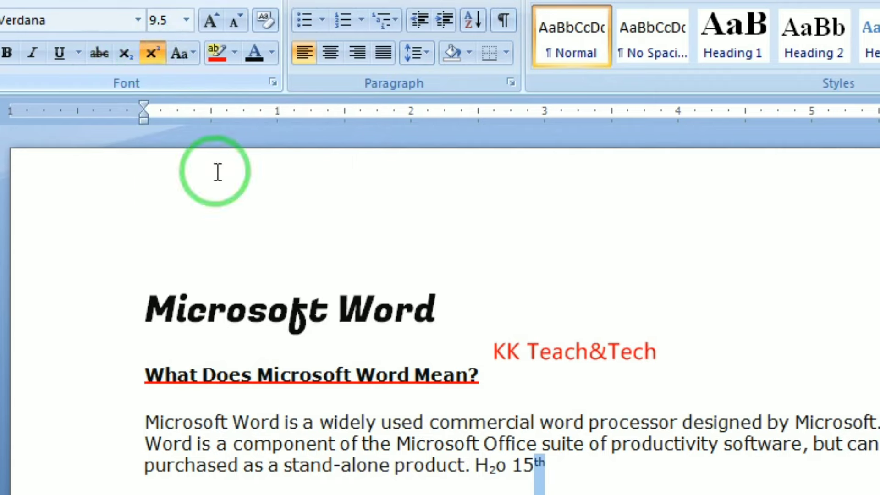
{"action": "left_click", "coordinate": [557, 462]}
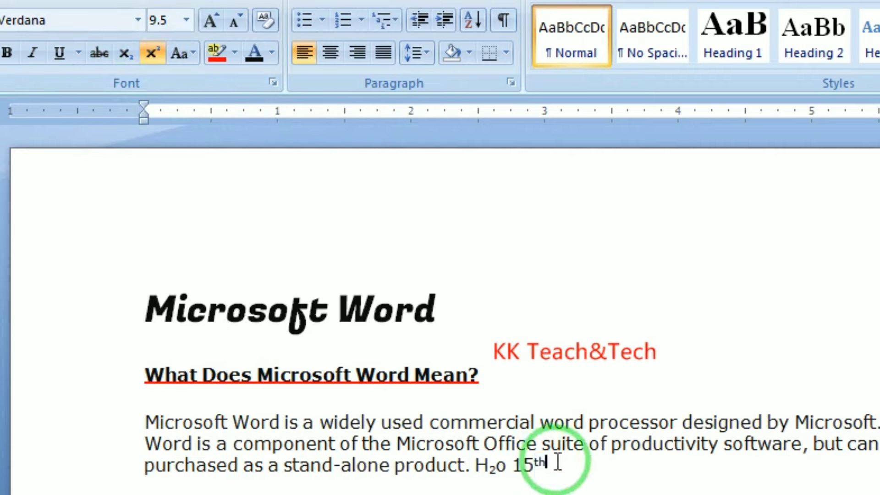
- Try adding filler text directly after the superscript "th" of "15th", and delete it so that only "15th" remains
{"action": "left_click", "coordinate": [153, 51]}
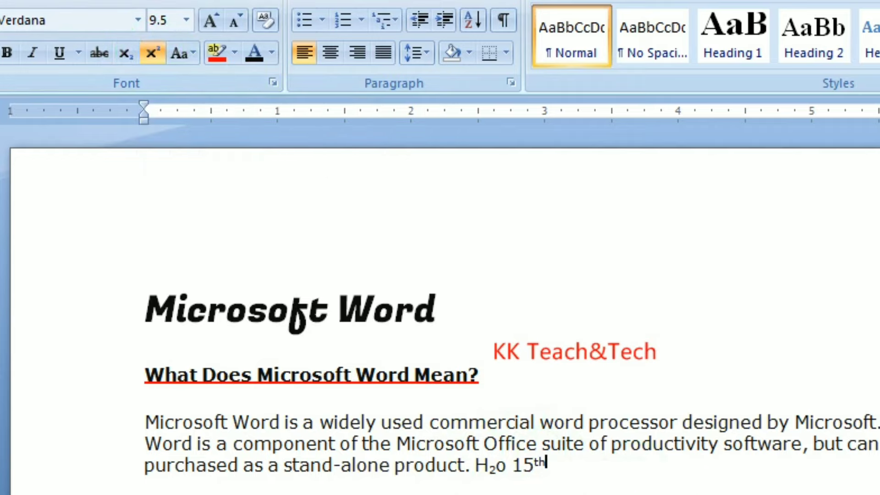
{"action": "type", "text": "fhkefhdkjh"}
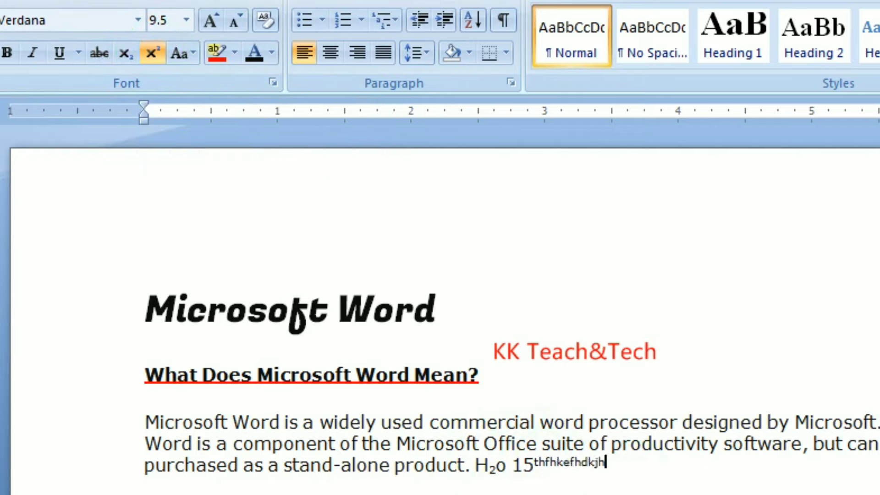
{"action": "key", "text": "BackSpace"}
{"action": "key", "text": "BackSpace"}
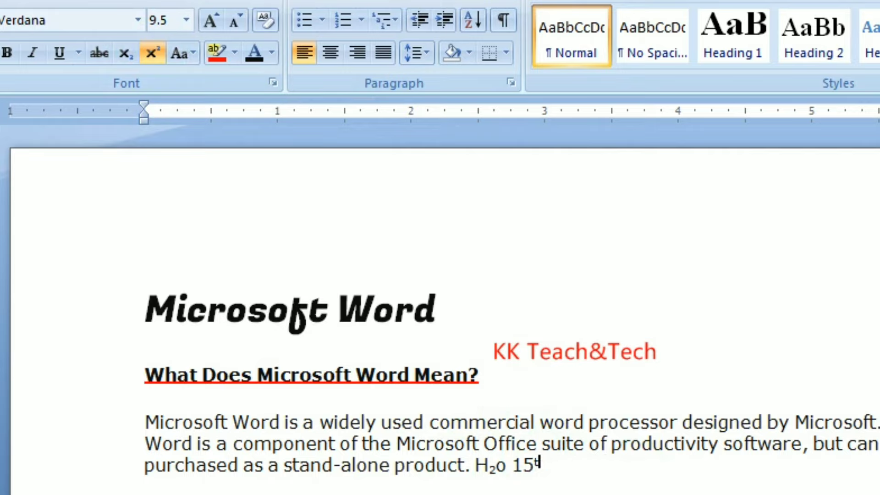
{"action": "type", "text": "h"}
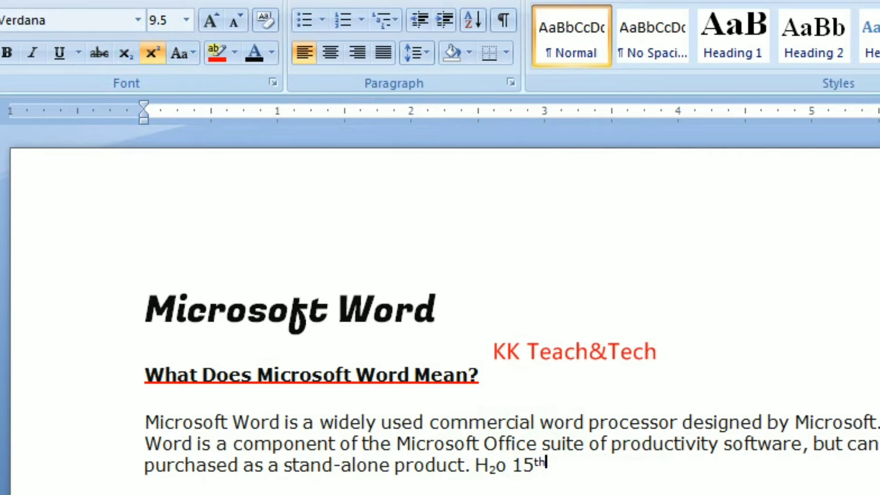
- Turn superscript off after "15th" and enter the filler text "dfhsdfhsdkfhsddj" at normal height
{"action": "left_click", "coordinate": [155, 51]}
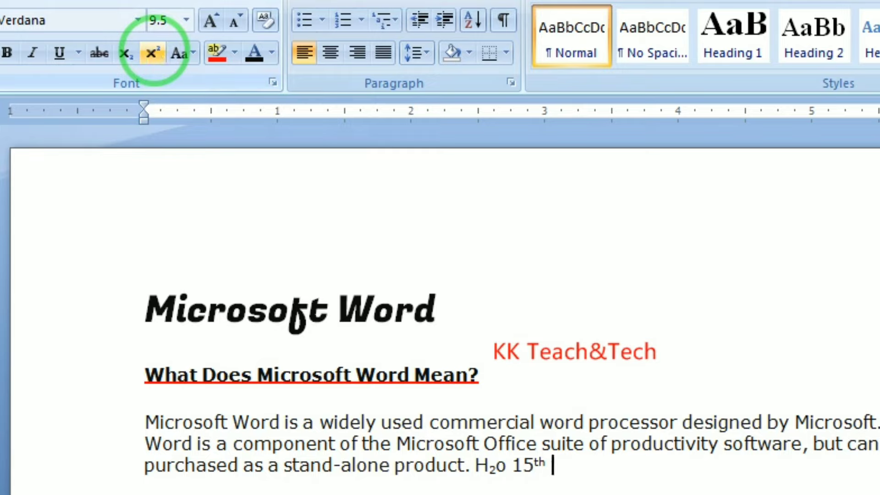
{"action": "type", "text": "dfhsdfhsdkfhsddj"}
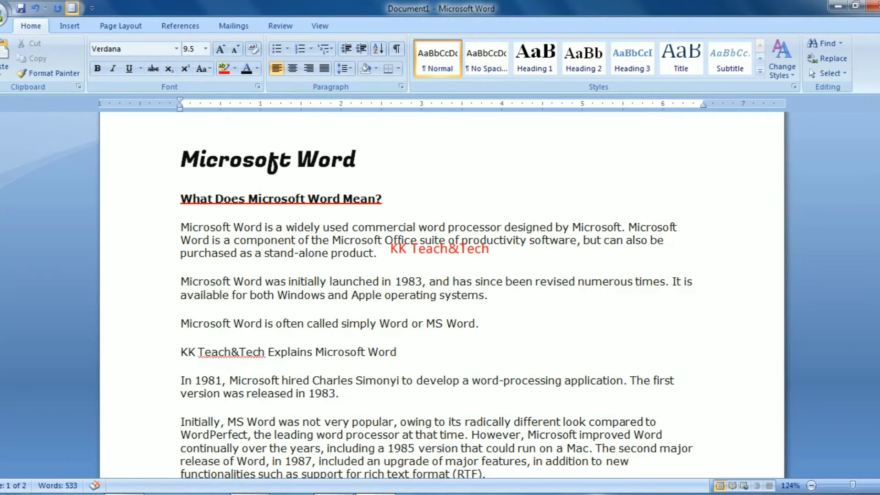
- Change the case of the title "Microsoft Word" to UPPERCASE, and switch it to lowercase
{"action": "left_click", "coordinate": [107, 490]}
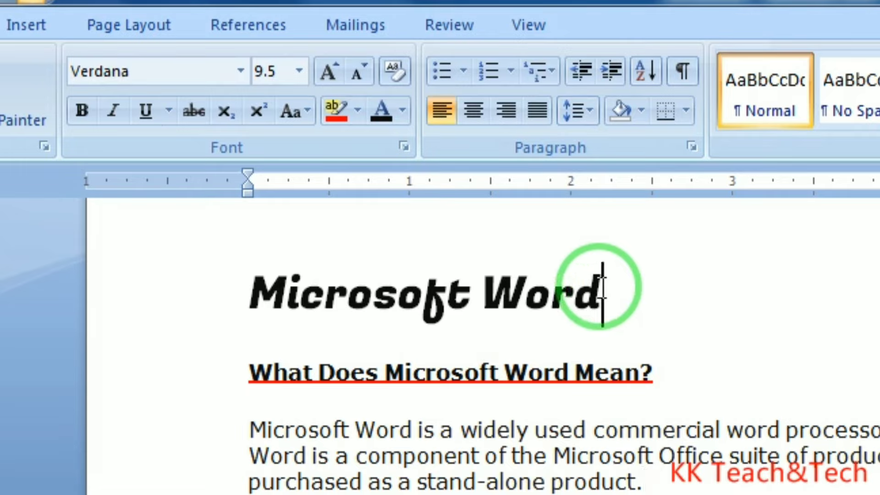
{"action": "left_click_drag", "start_coordinate": [599, 295], "coordinate": [278, 298]}
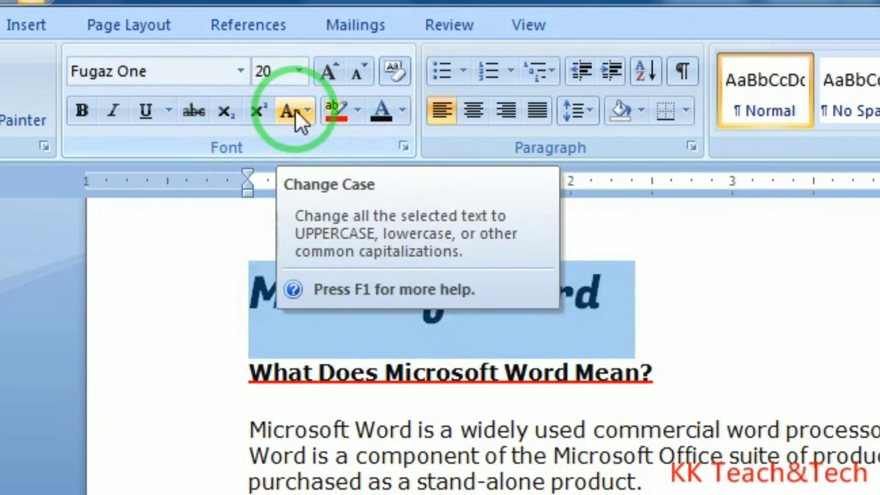
{"action": "left_click", "coordinate": [295, 109]}
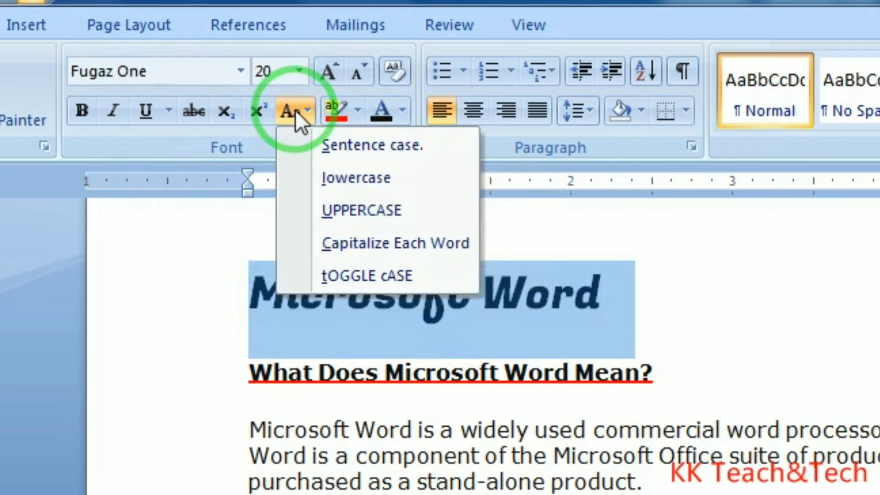
{"action": "left_click", "coordinate": [329, 214]}
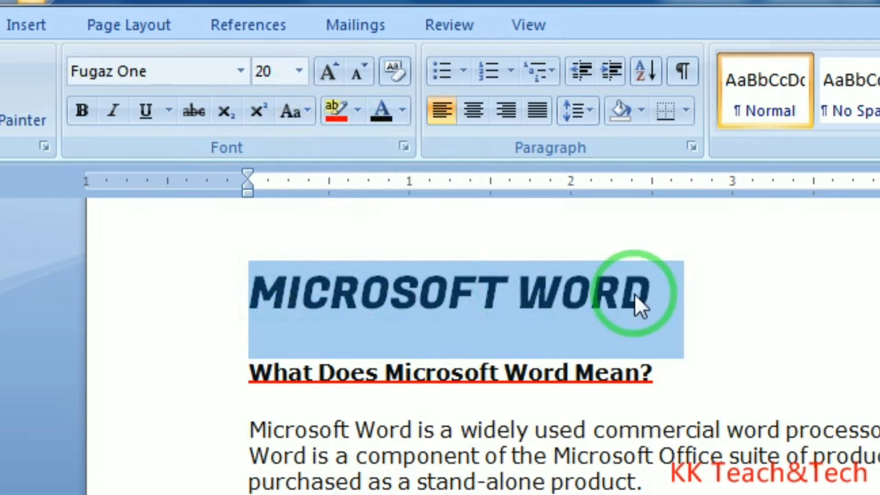
{"action": "left_click", "coordinate": [296, 116]}
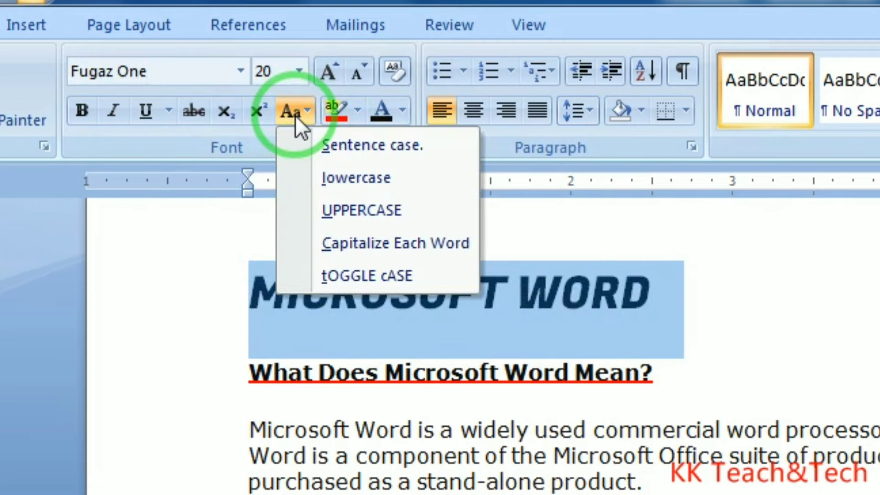
{"action": "left_click", "coordinate": [320, 180]}
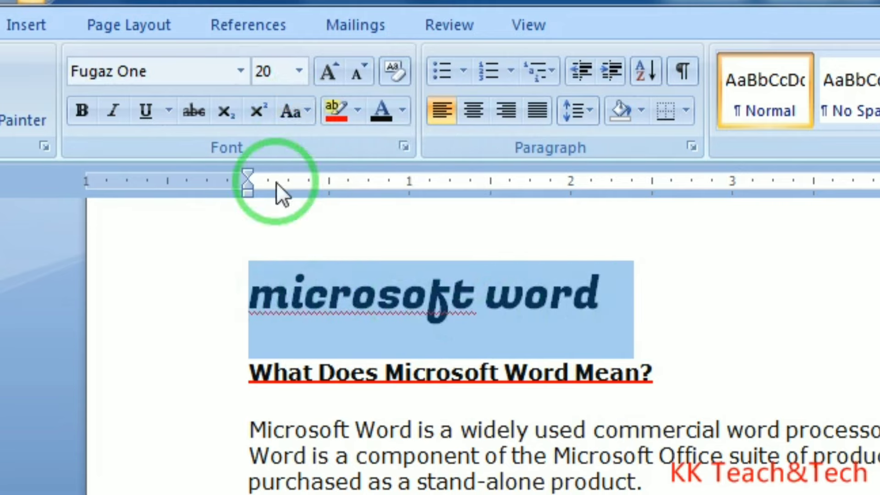
- Apply Sentence case to the paragraph beginning "some features that have made ms word useful"
{"action": "left_click", "coordinate": [300, 118]}
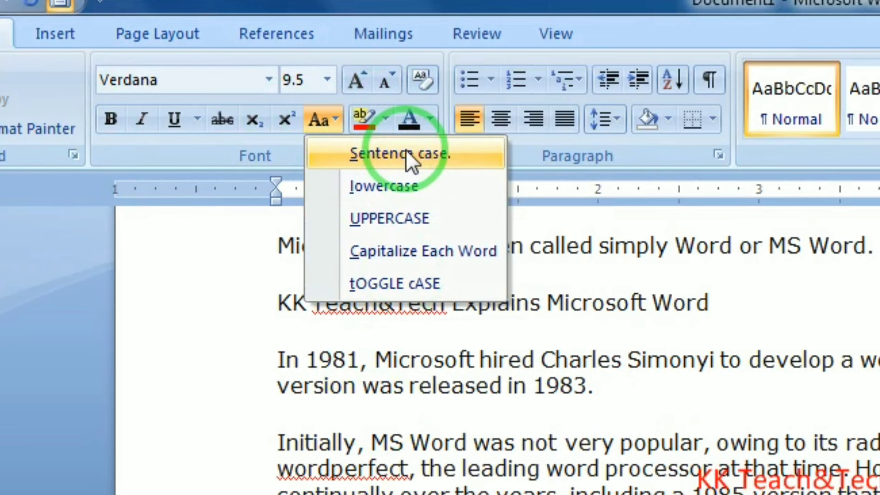
{"action": "left_click", "coordinate": [406, 153]}
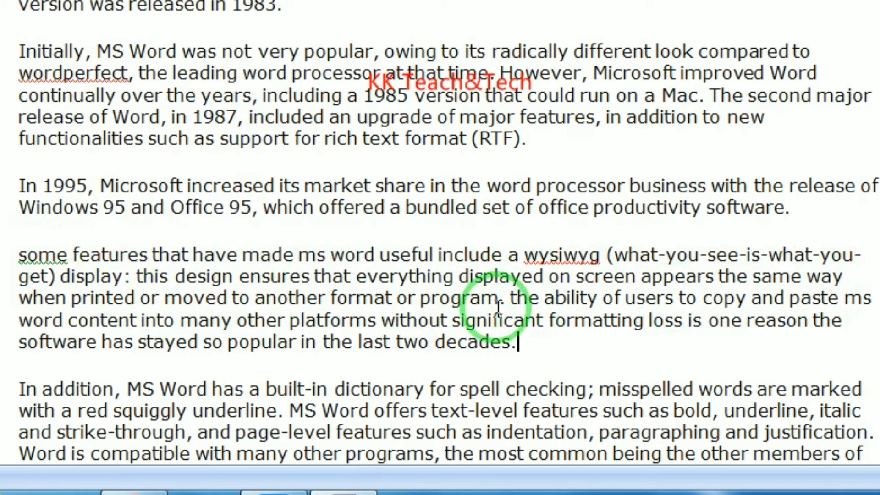
{"action": "left_click_drag", "start_coordinate": [518, 343], "coordinate": [2, 260]}
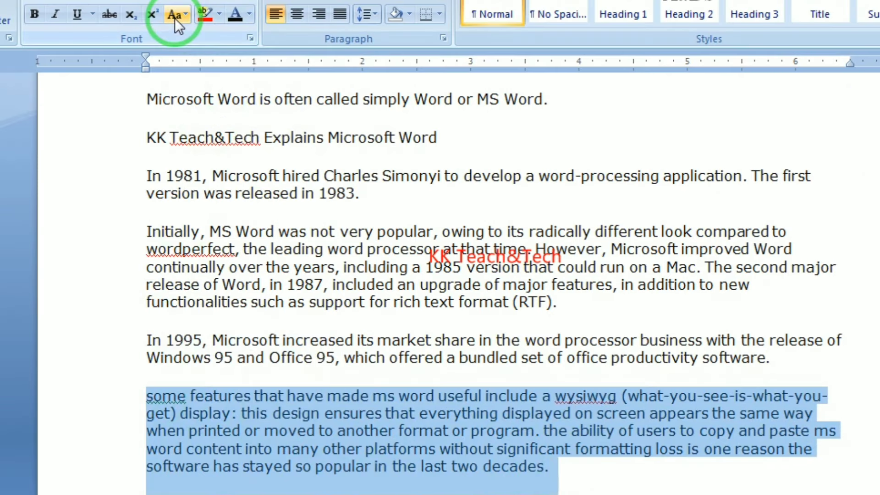
{"action": "left_click", "coordinate": [175, 18]}
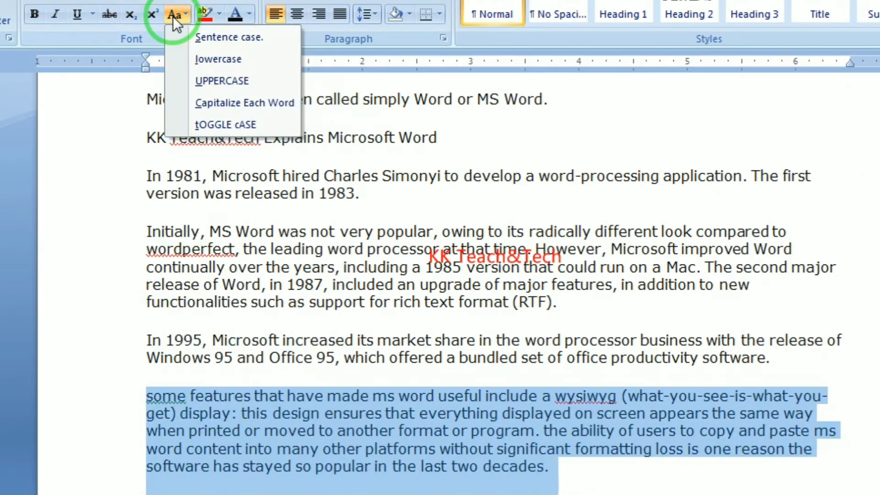
{"action": "left_click", "coordinate": [197, 37]}
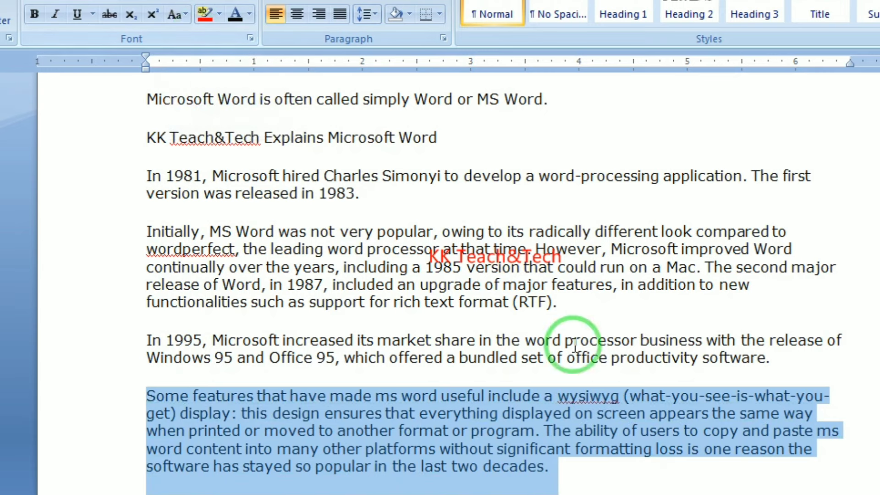
{"action": "left_click", "coordinate": [552, 439]}
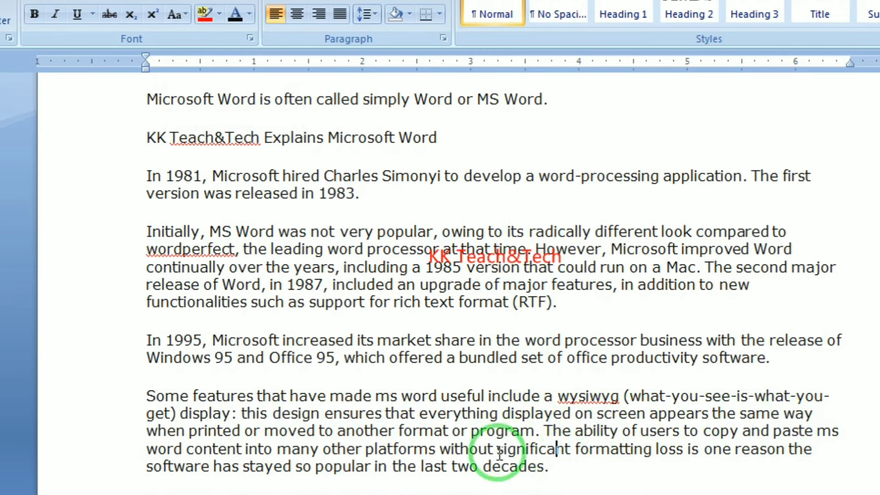
- Apply Capitalize Each Word to the paragraph beginning "Some features that have made ms word useful"
{"action": "left_click_drag", "start_coordinate": [555, 470], "coordinate": [122, 397]}
{"action": "left_click", "coordinate": [174, 14]}
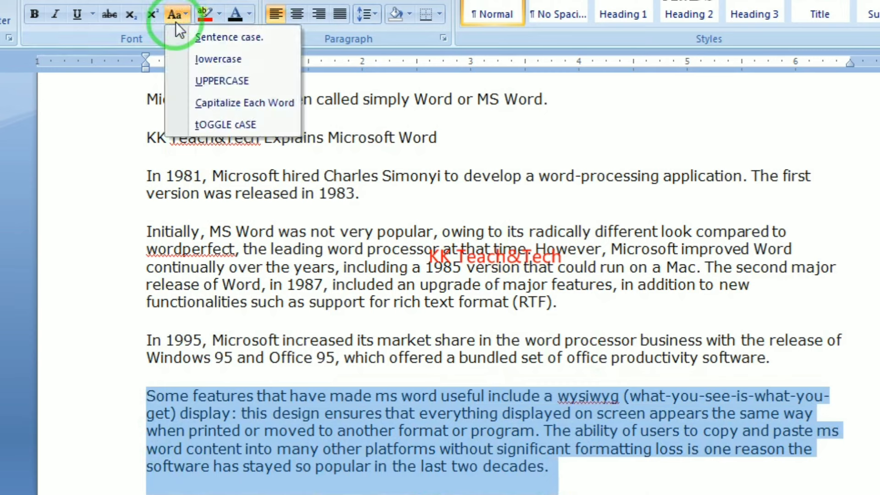
{"action": "left_click", "coordinate": [221, 103]}
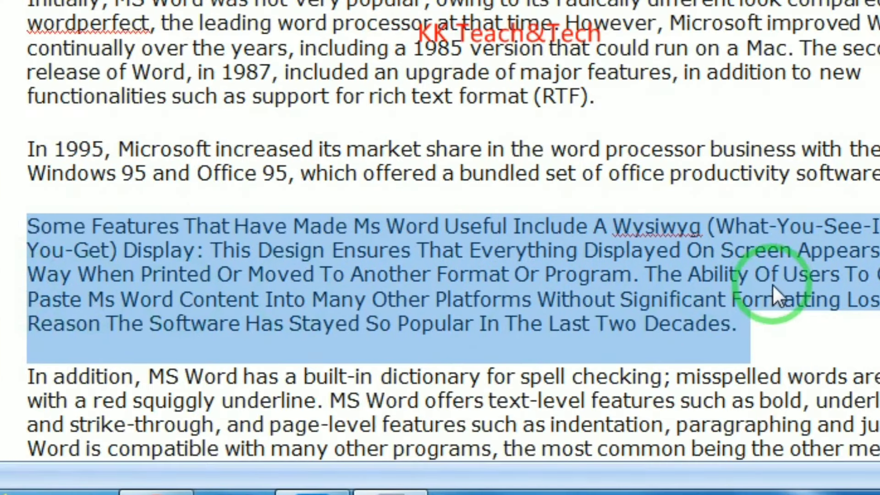
- Apply tOGGLE cASE to the whole paragraph beginning "Some Features That Have Made Ms Word Useful"
{"action": "left_click", "coordinate": [759, 325]}
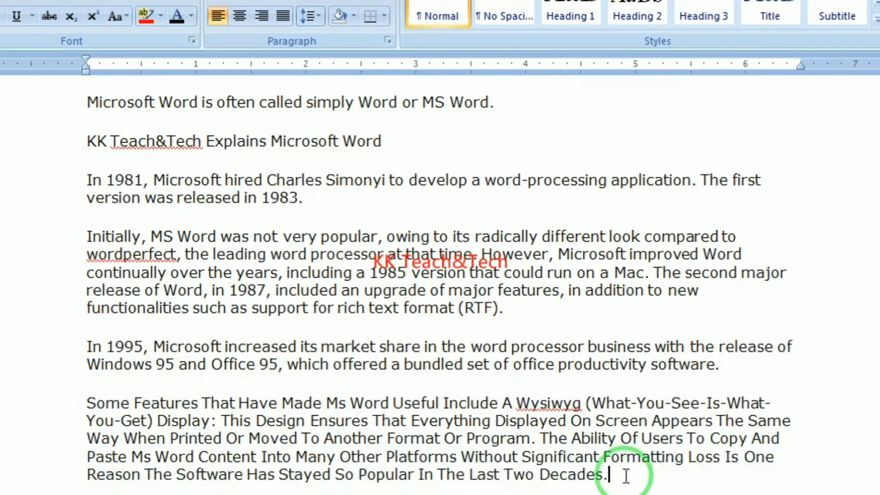
{"action": "left_click_drag", "start_coordinate": [626, 475], "coordinate": [79, 403]}
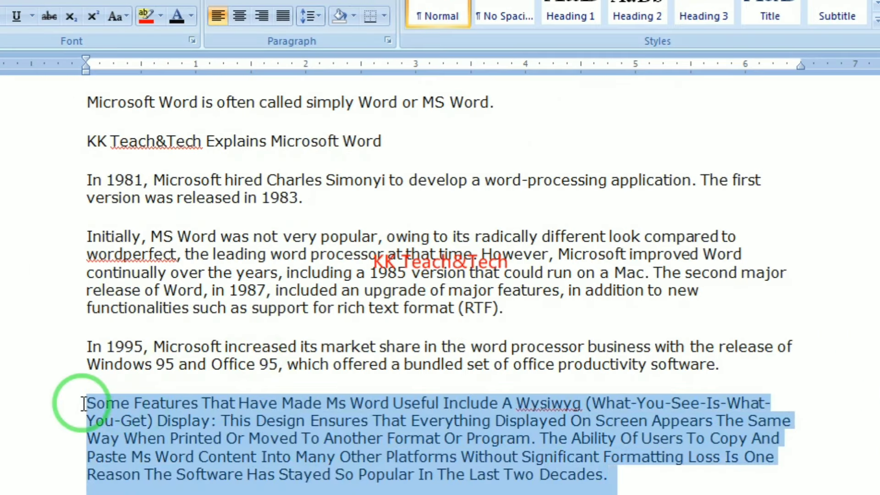
{"action": "left_click", "coordinate": [114, 17]}
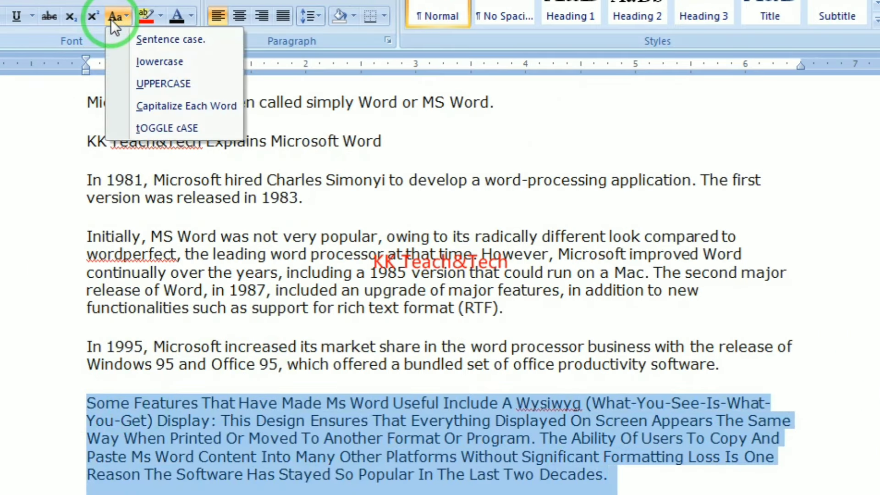
{"action": "left_click", "coordinate": [144, 128]}
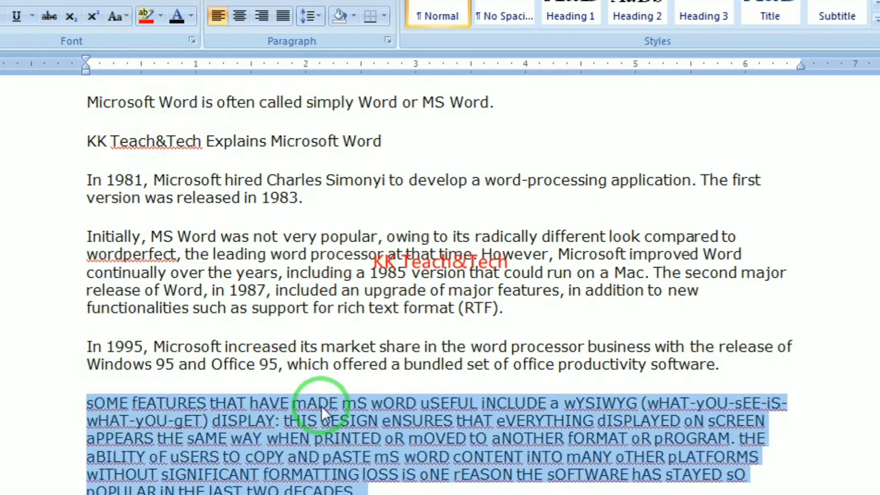
{"action": "left_click", "coordinate": [467, 434]}
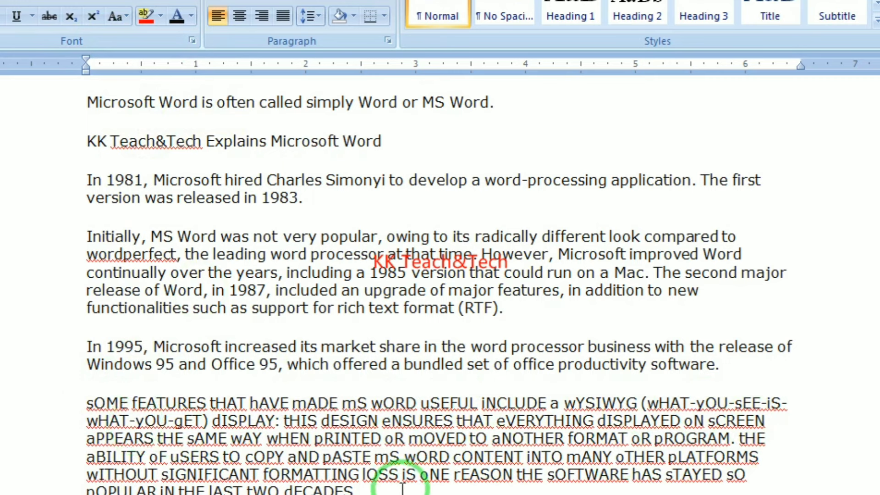
- Change the toggled-case paragraph about useful MS Word features to Capitalize Each Word
{"action": "left_click_drag", "start_coordinate": [366, 489], "coordinate": [59, 408]}
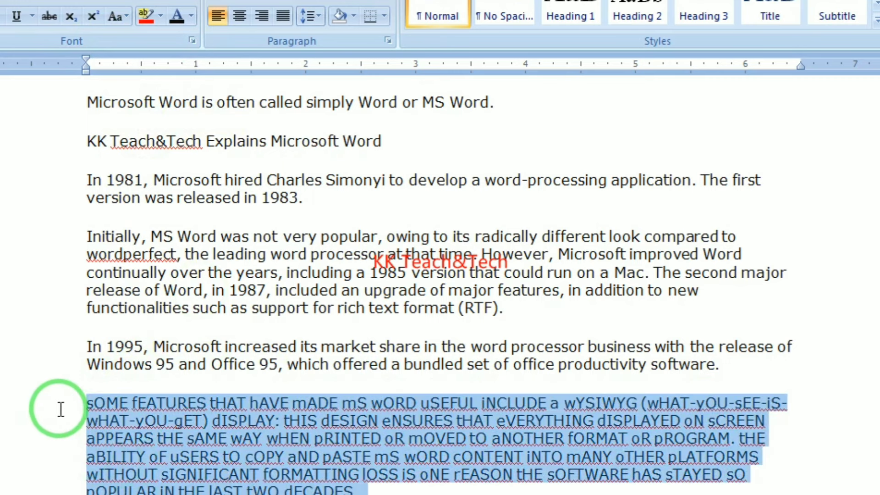
{"action": "left_click", "coordinate": [118, 15]}
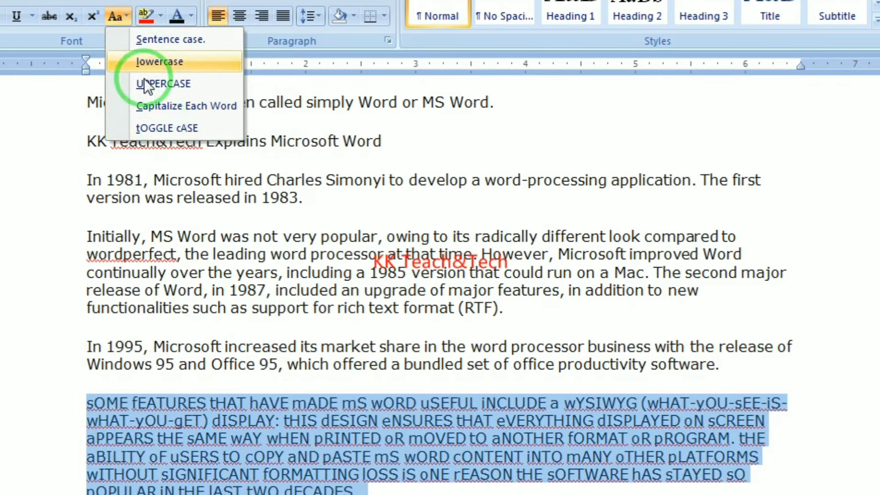
{"action": "left_click", "coordinate": [165, 105]}
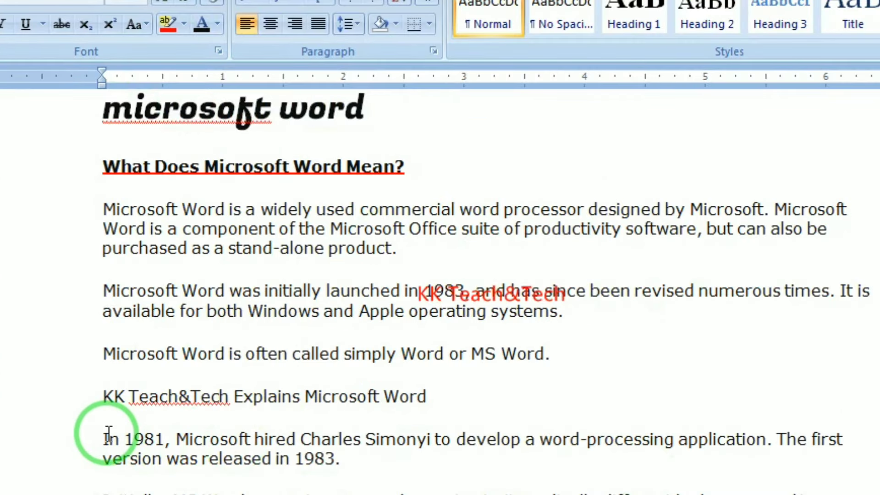
- Highlight the paragraph beginning "In 1981, Microsoft hired" in red
{"action": "left_click", "coordinate": [100, 435]}
{"action": "left_click_drag", "start_coordinate": [100, 435], "coordinate": [878, 472]}
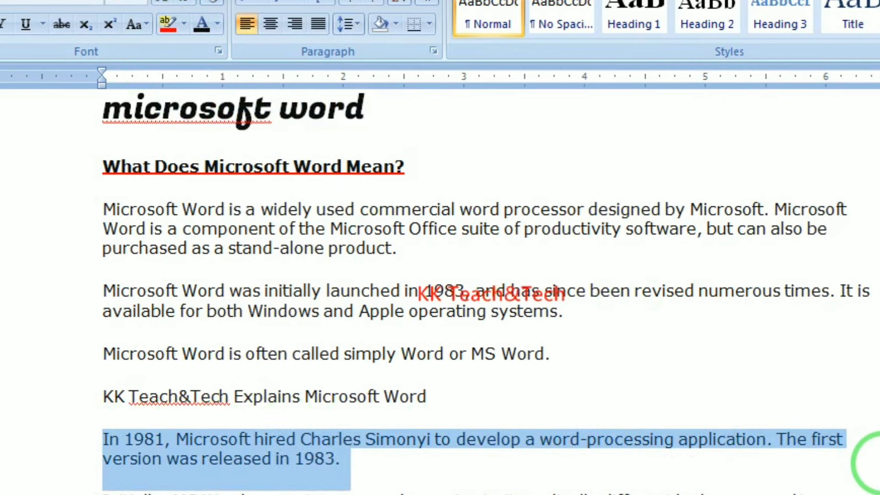
{"action": "left_click", "coordinate": [184, 21]}
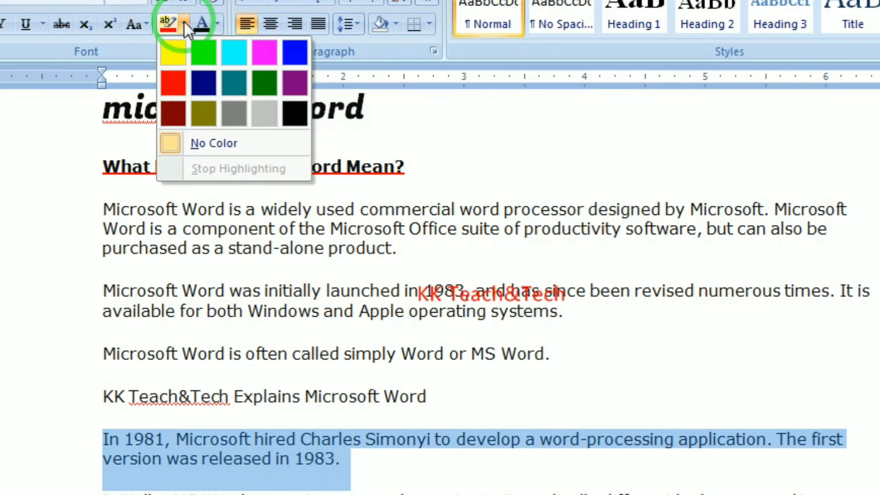
{"action": "left_click", "coordinate": [178, 78]}
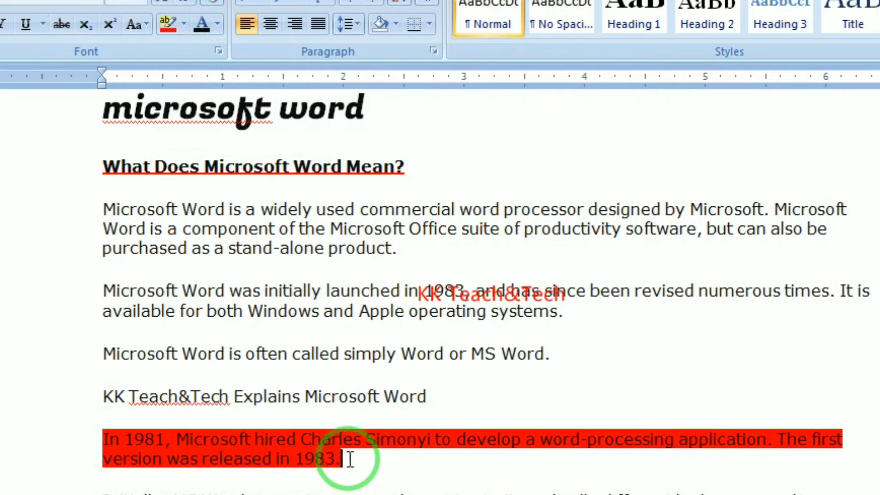
- Remove the red highlight from the paragraph beginning "In 1981" by setting its highlight to No Color
{"action": "left_click_drag", "start_coordinate": [350, 459], "coordinate": [95, 435]}
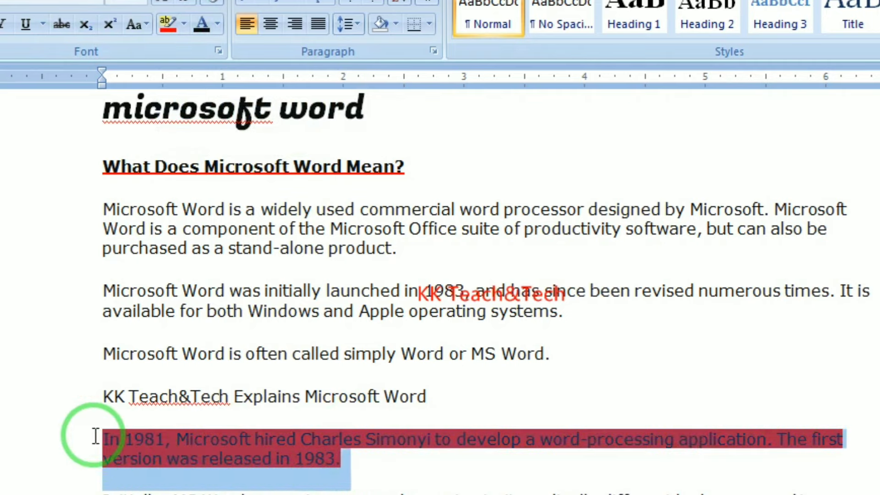
{"action": "left_click", "coordinate": [183, 22]}
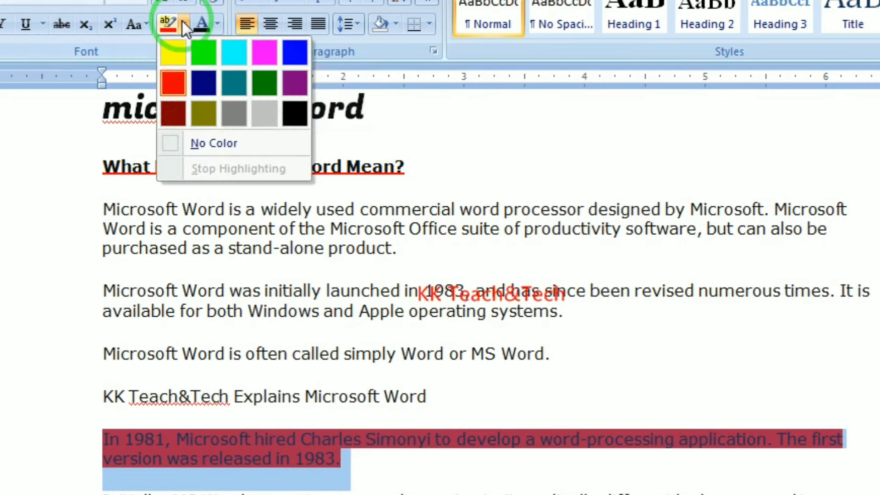
{"action": "left_click", "coordinate": [166, 144]}
{"action": "left_click", "coordinate": [408, 479]}
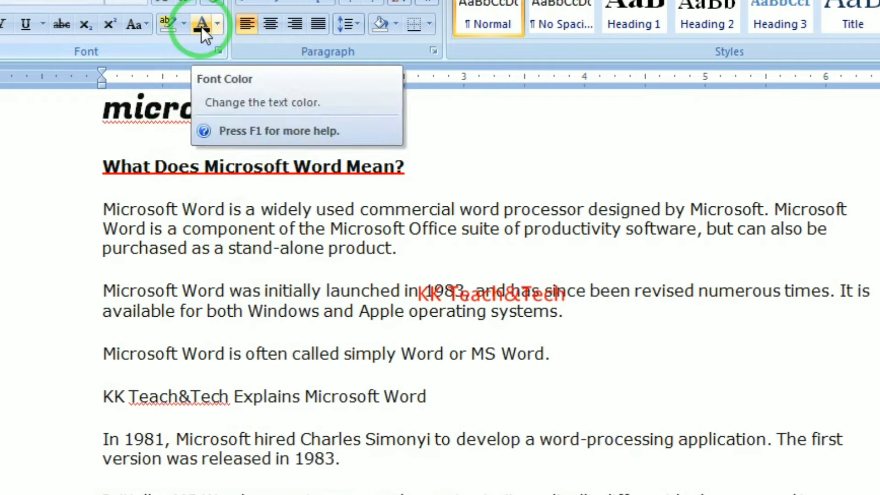
- Set the font color of the line "KK Teach&Tech Explains Microsoft Word" to standard red
{"action": "left_click", "coordinate": [326, 458]}
{"action": "left_click_drag", "start_coordinate": [432, 396], "coordinate": [104, 393]}
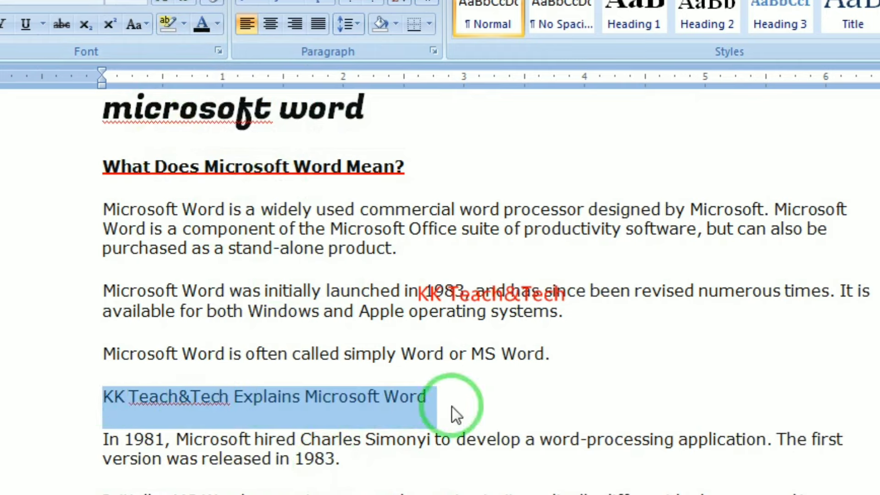
{"action": "left_click", "coordinate": [219, 25]}
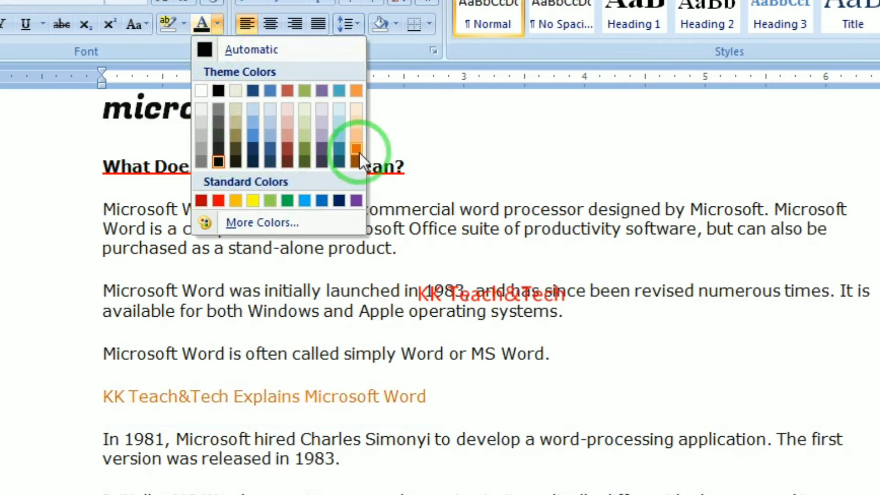
{"action": "left_click", "coordinate": [218, 200]}
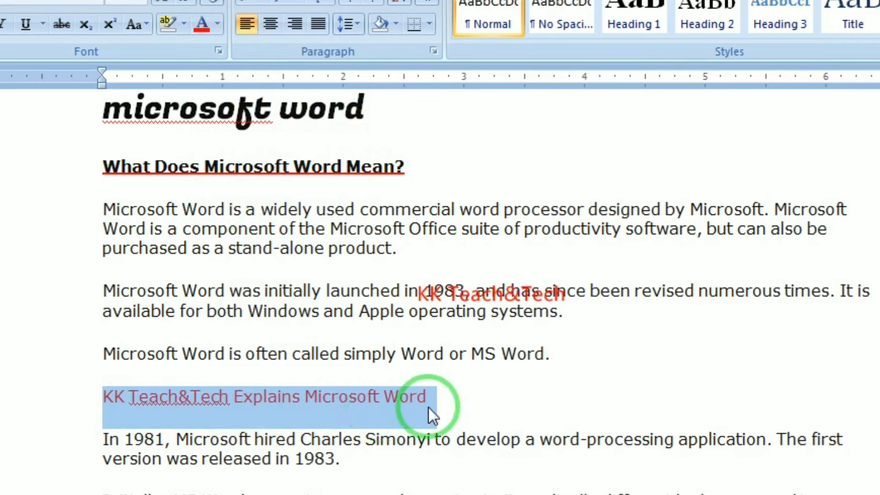
{"action": "left_click", "coordinate": [447, 410]}
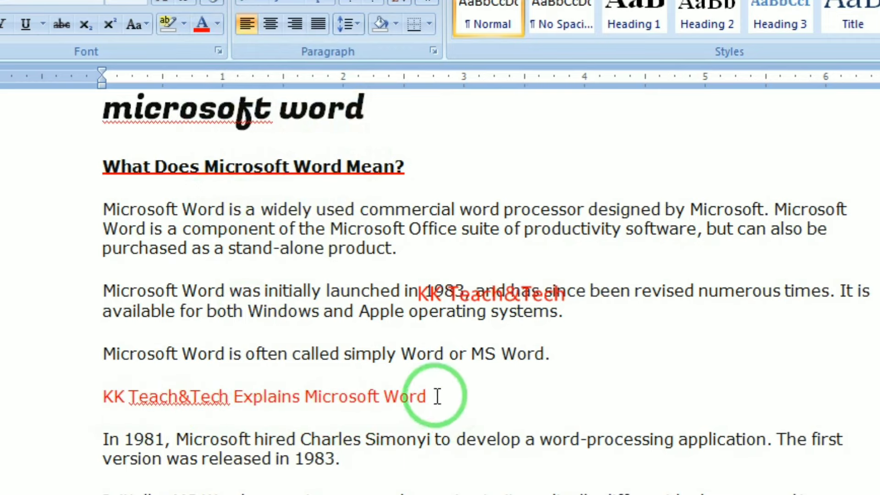
- Highlight the red line "KK Teach&Tech Explains Microsoft Word" in yellow
{"action": "left_click_drag", "start_coordinate": [437, 397], "coordinate": [88, 408]}
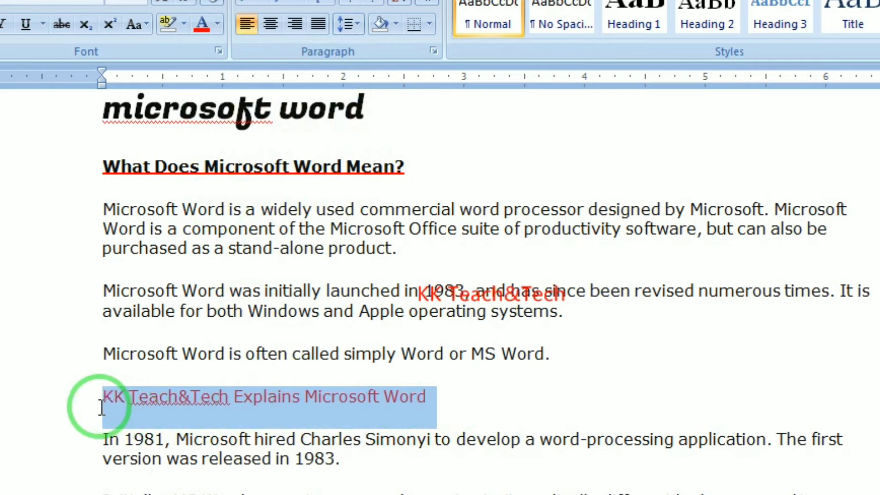
{"action": "left_click", "coordinate": [185, 23]}
{"action": "left_click", "coordinate": [180, 50]}
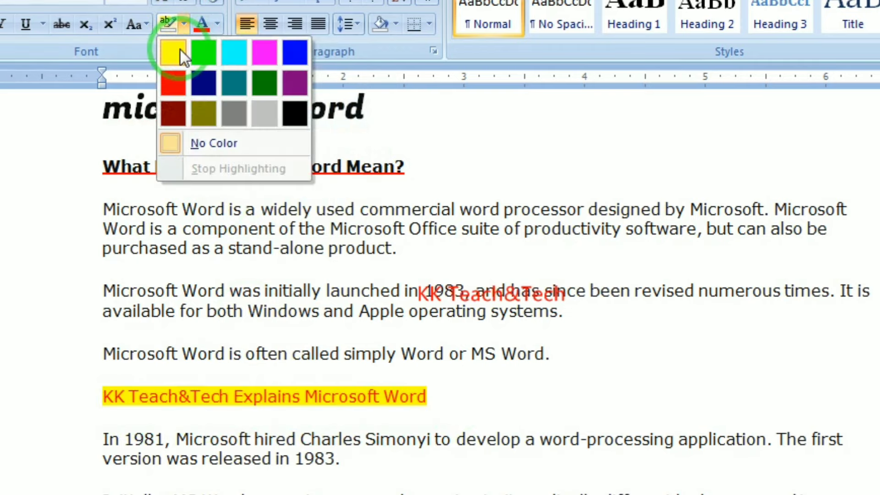
{"action": "left_click", "coordinate": [522, 439]}
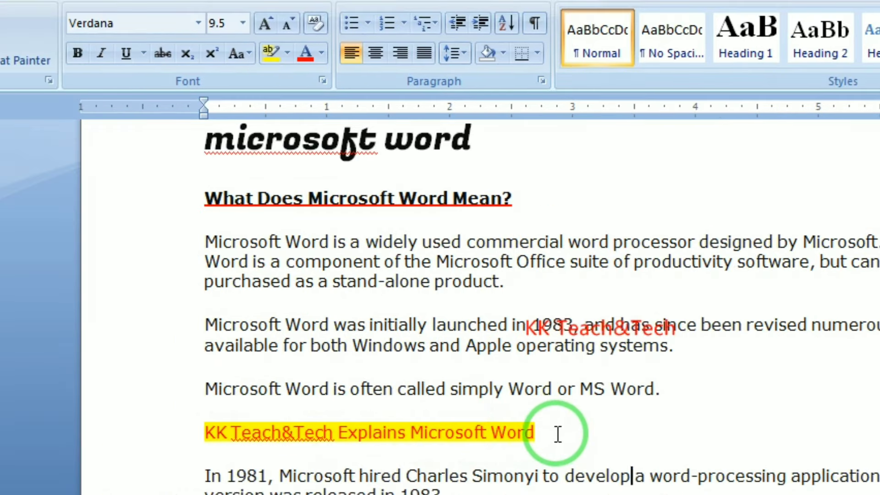
- Make the line "KK Teach&Tech Explains Microsoft Word" bold and grow its font size to 14
{"action": "left_click_drag", "start_coordinate": [558, 435], "coordinate": [206, 433]}
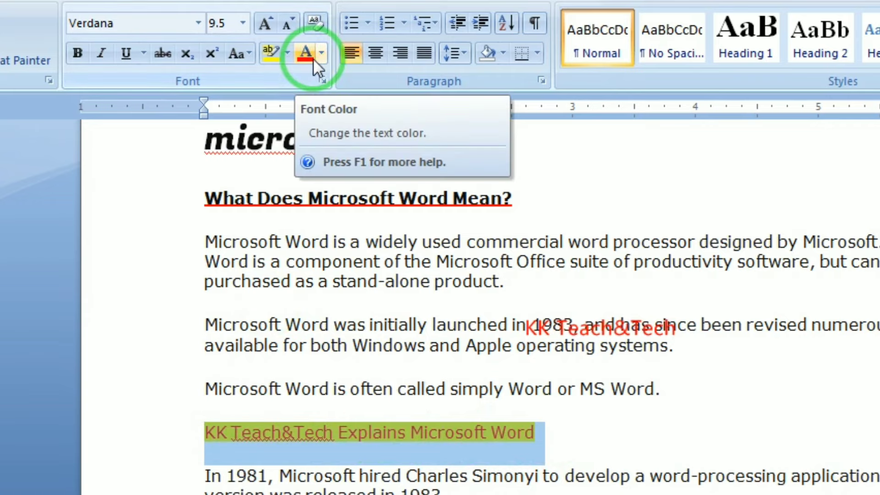
{"action": "left_click", "coordinate": [79, 51]}
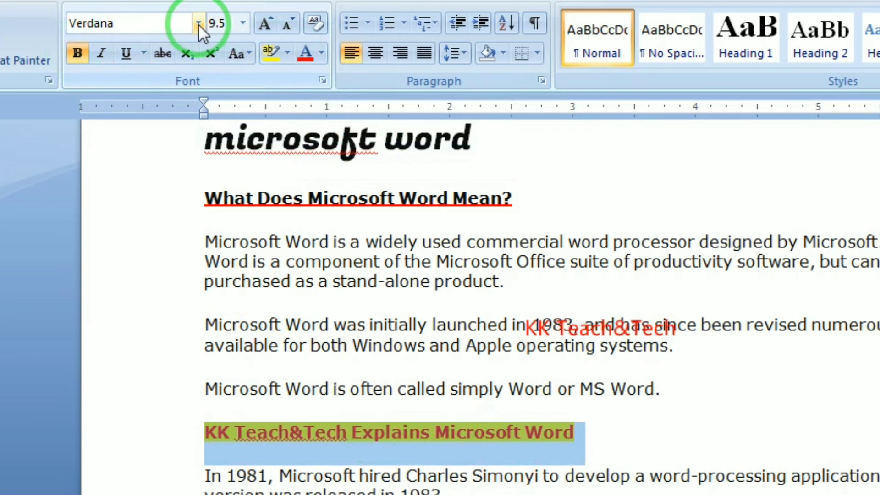
{"action": "left_click", "coordinate": [198, 23]}
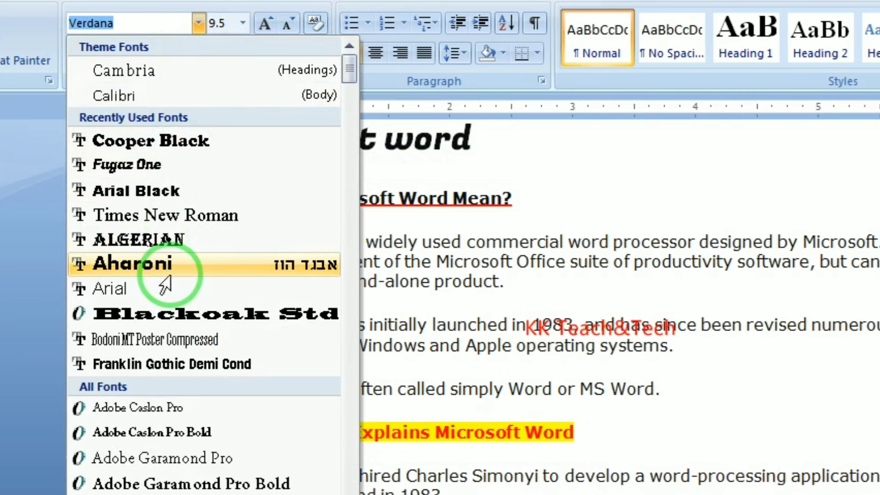
{"action": "key", "text": "Escape"}
{"action": "left_click", "coordinate": [267, 20]}
{"action": "left_click", "coordinate": [267, 20]}
{"action": "left_click", "coordinate": [268, 20]}
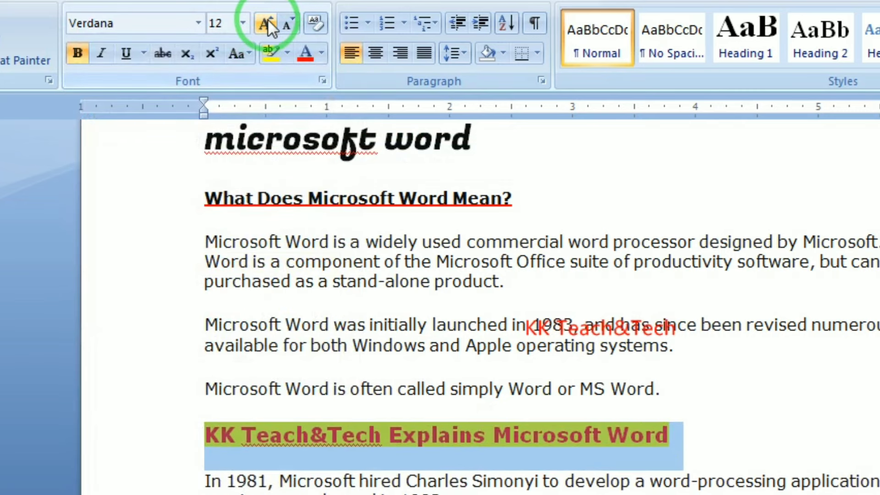
{"action": "left_click", "coordinate": [268, 21]}
- Underline the heading "KK Teach&Tech Explains Microsoft Word" and clear the selection
{"action": "left_click", "coordinate": [127, 54]}
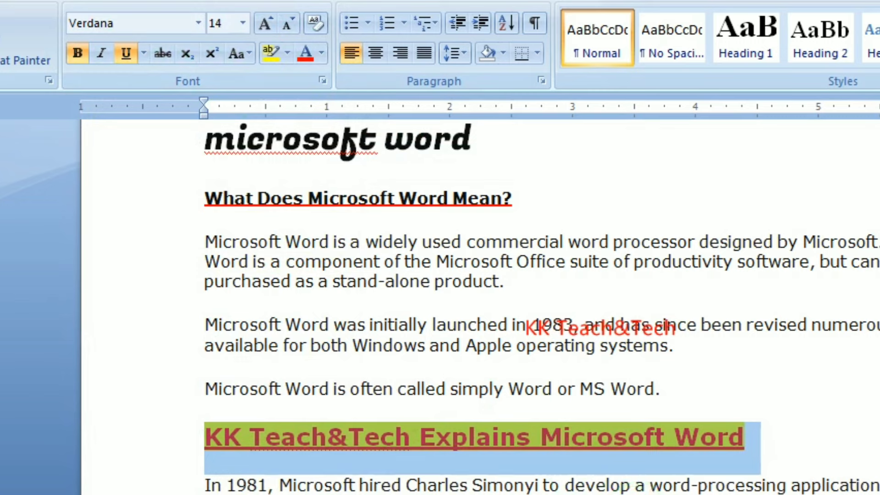
{"action": "left_click", "coordinate": [731, 436]}
{"action": "left_click_drag", "start_coordinate": [770, 436], "coordinate": [219, 440]}
{"action": "left_click", "coordinate": [521, 453]}
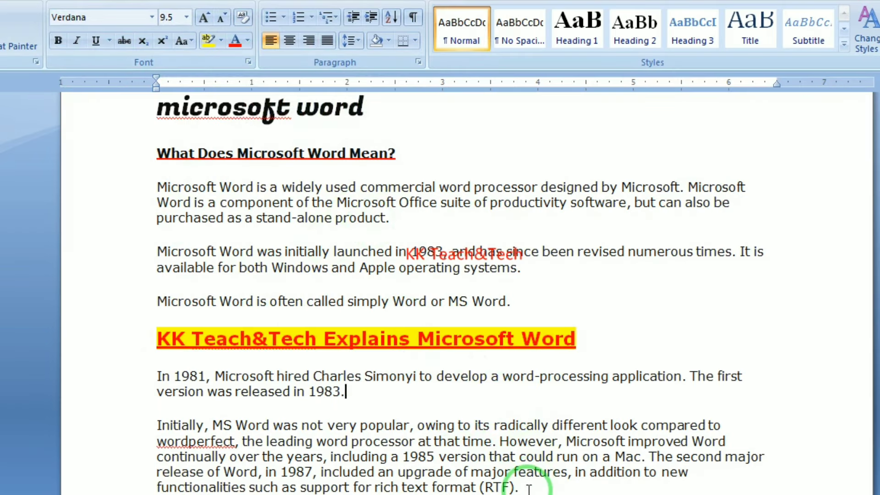
- Set the paragraph beginning "Initially, MS Word was not very popular" to the Fugaz One font at size 20
{"action": "left_click_drag", "start_coordinate": [528, 488], "coordinate": [122, 422]}
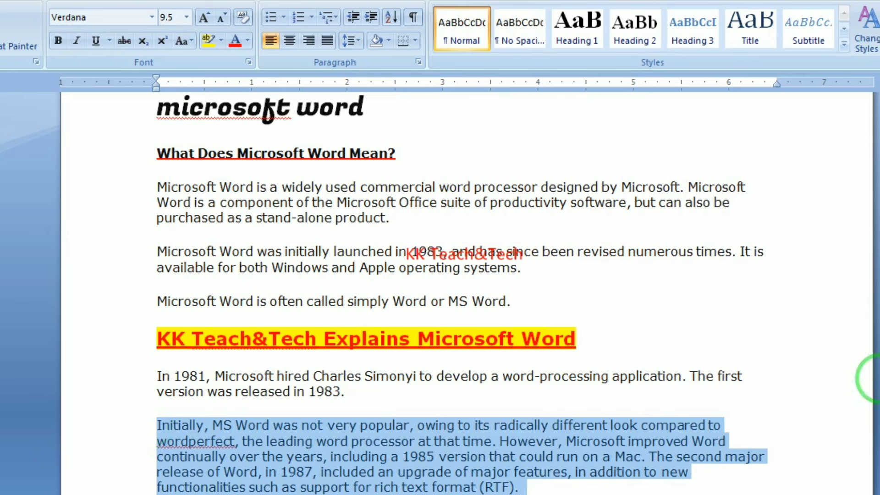
{"action": "scroll", "coordinate": [452, 295], "scroll_direction": "down", "scroll_amount": 4}
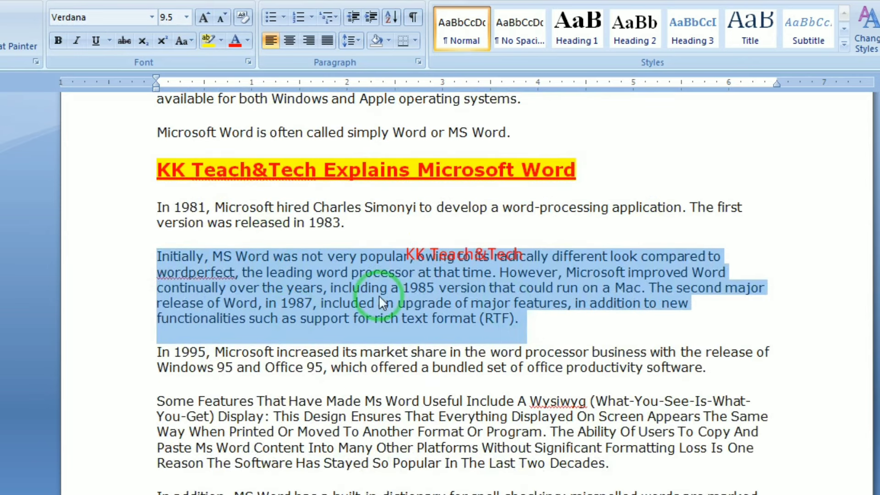
{"action": "left_click", "coordinate": [152, 17]}
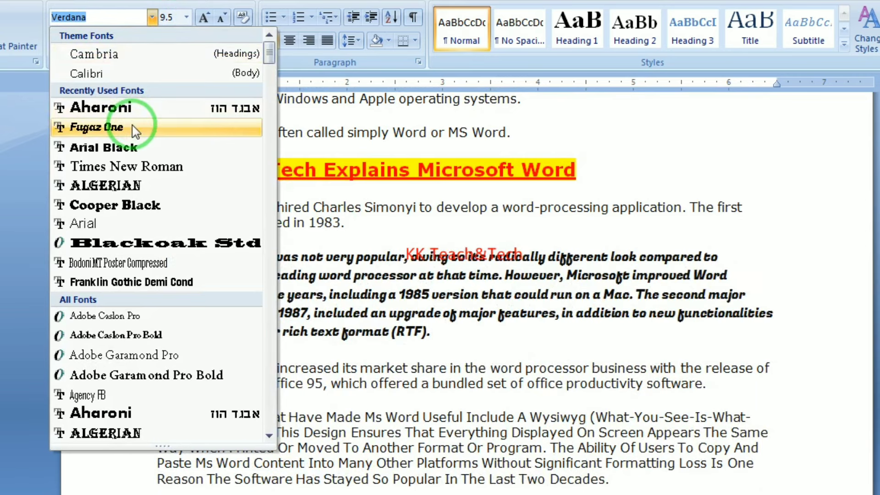
{"action": "left_click", "coordinate": [135, 129]}
{"action": "left_click", "coordinate": [186, 17]}
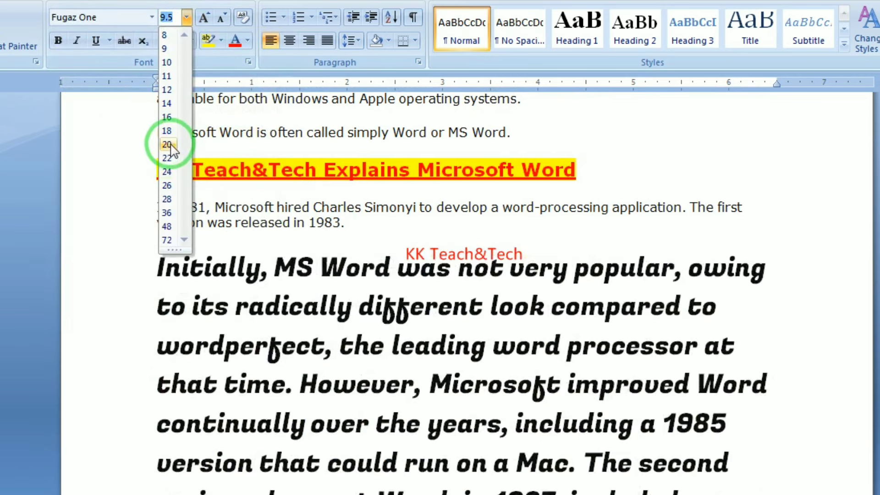
{"action": "left_click", "coordinate": [168, 145]}
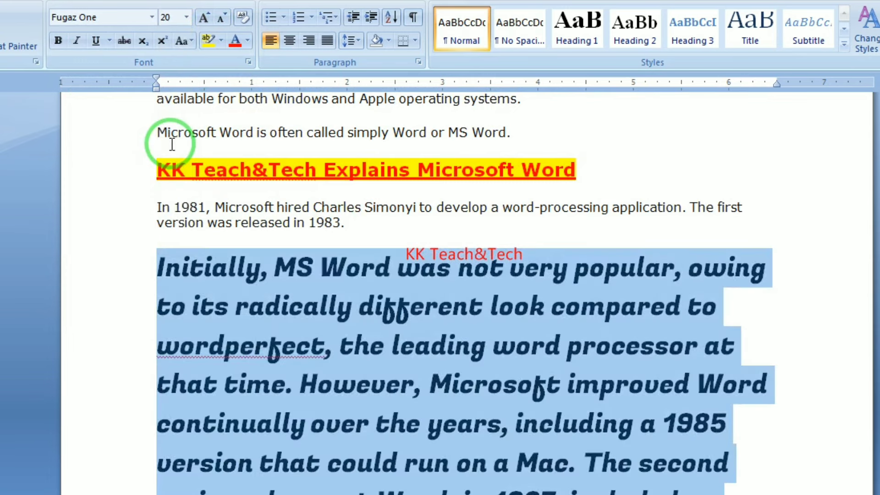
- Apply bold and underline to the paragraph beginning "Initially, MS Word was not very popular"
{"action": "left_click", "coordinate": [58, 41]}
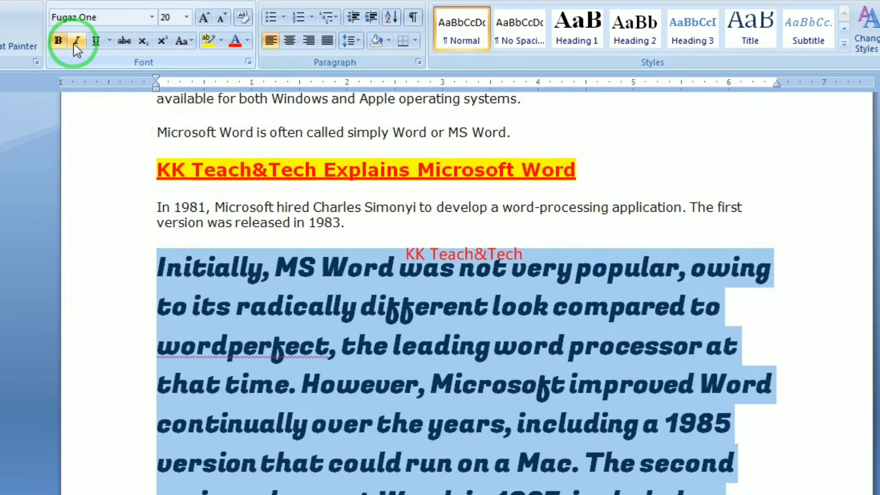
{"action": "left_click", "coordinate": [96, 41]}
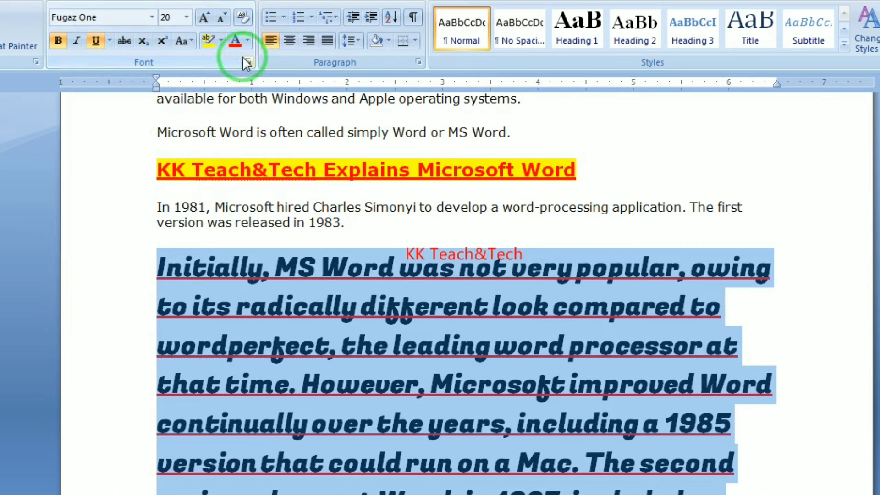
- Color the paragraph beginning "Initially, MS Word was not very popular" in the standard light blue and clear the selection
{"action": "left_click", "coordinate": [248, 41]}
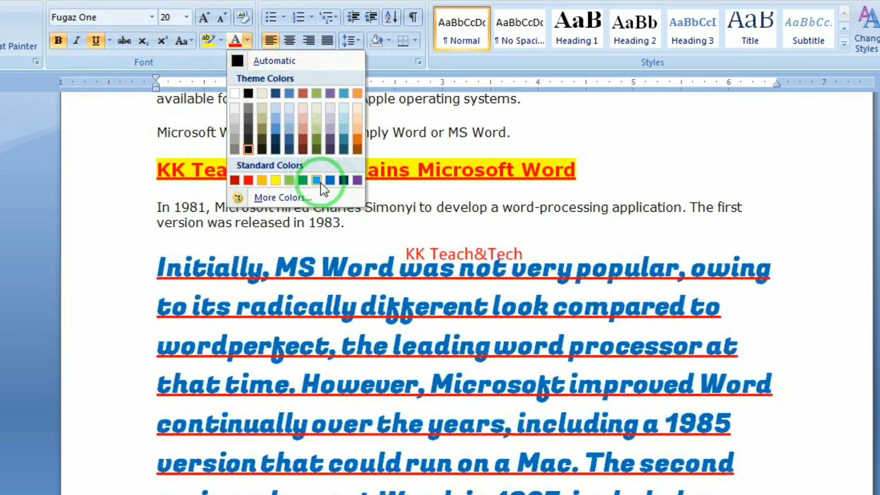
{"action": "left_click", "coordinate": [316, 180]}
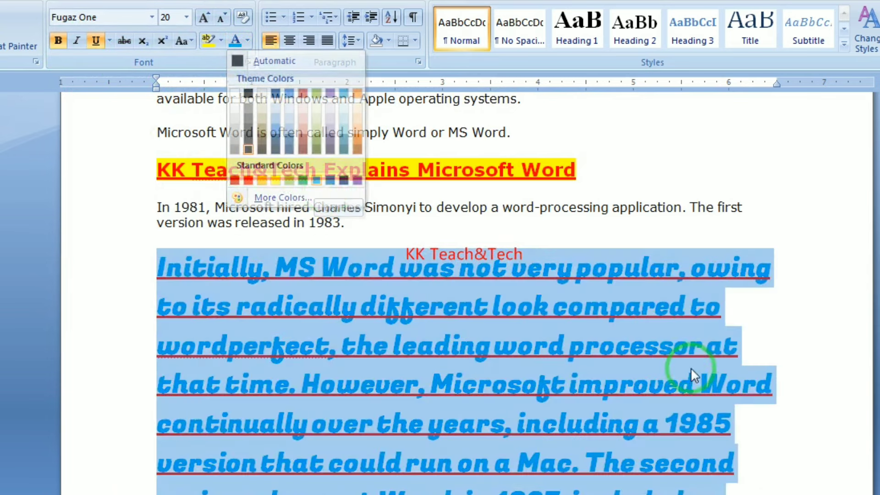
{"action": "left_click", "coordinate": [844, 422]}
{"action": "scroll", "coordinate": [464, 294], "scroll_direction": "down", "scroll_amount": 8}
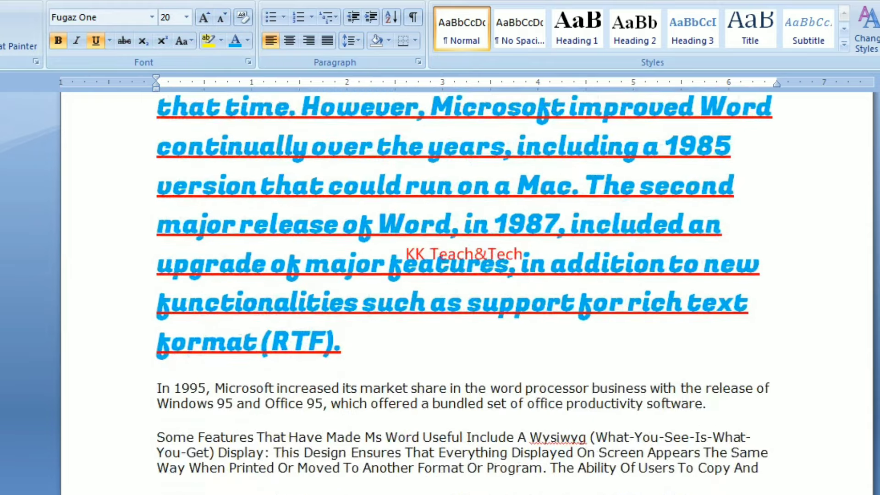
{"action": "scroll", "coordinate": [464, 293], "scroll_direction": "up", "scroll_amount": 6}
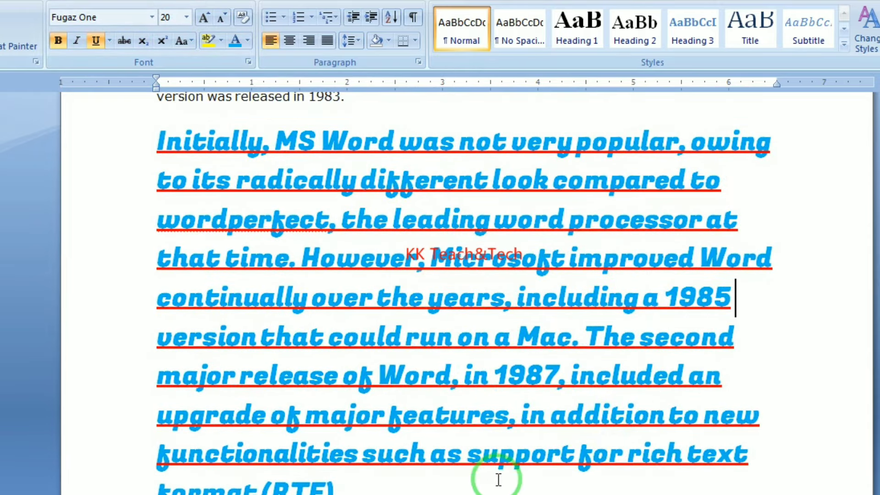
- Clear all formatting from the whole paragraph beginning "Initially, MS Word was not very popular"
{"action": "left_click_drag", "start_coordinate": [495, 484], "coordinate": [151, 143]}
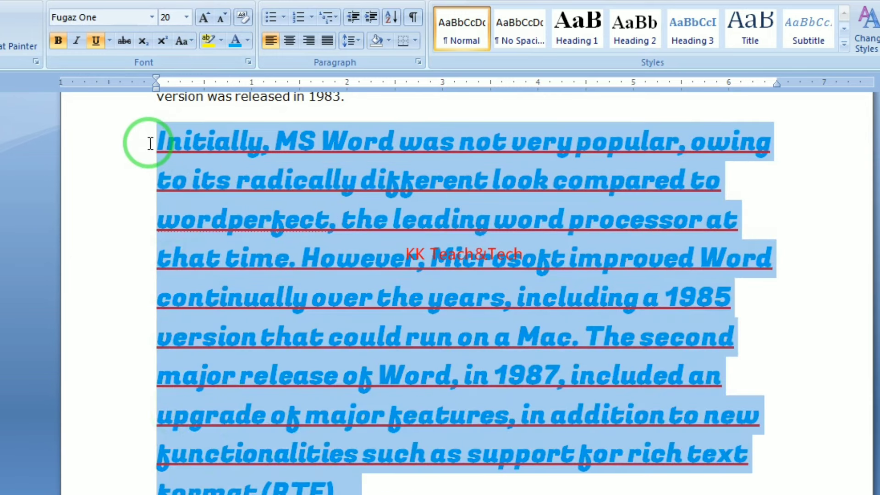
{"action": "left_click", "coordinate": [58, 46]}
{"action": "left_click", "coordinate": [57, 47]}
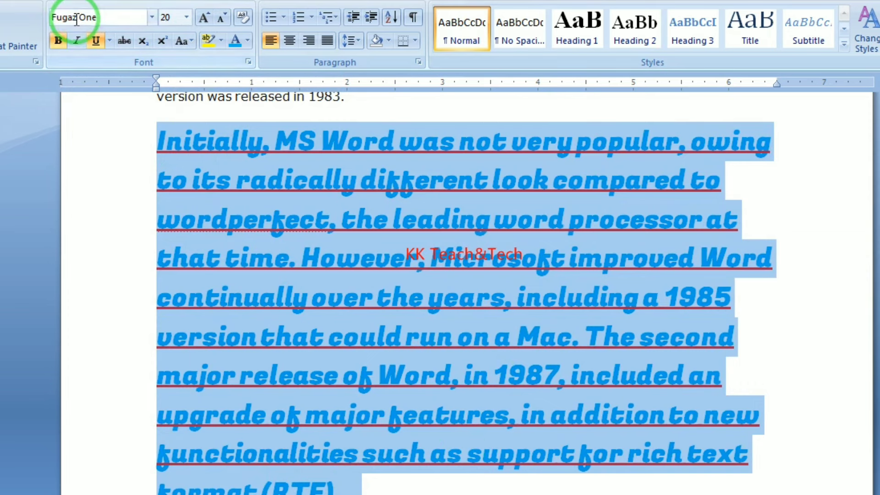
{"action": "left_click_drag", "start_coordinate": [350, 488], "coordinate": [151, 141]}
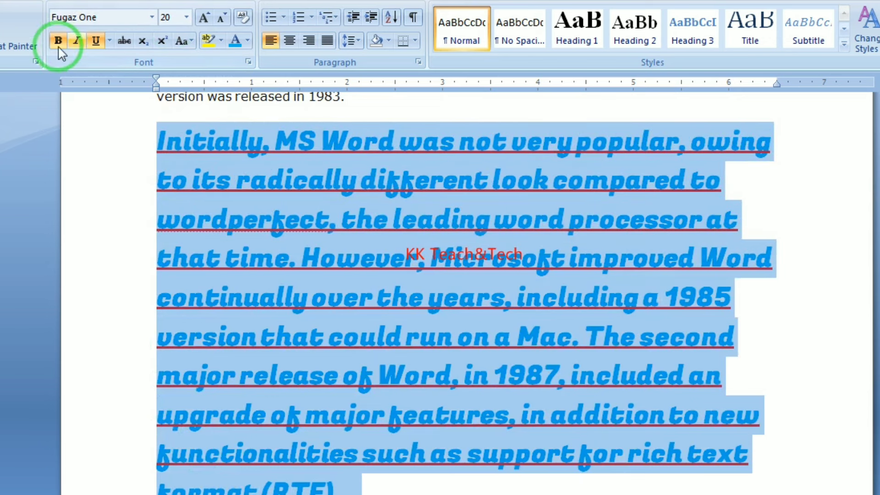
{"action": "left_click", "coordinate": [244, 17]}
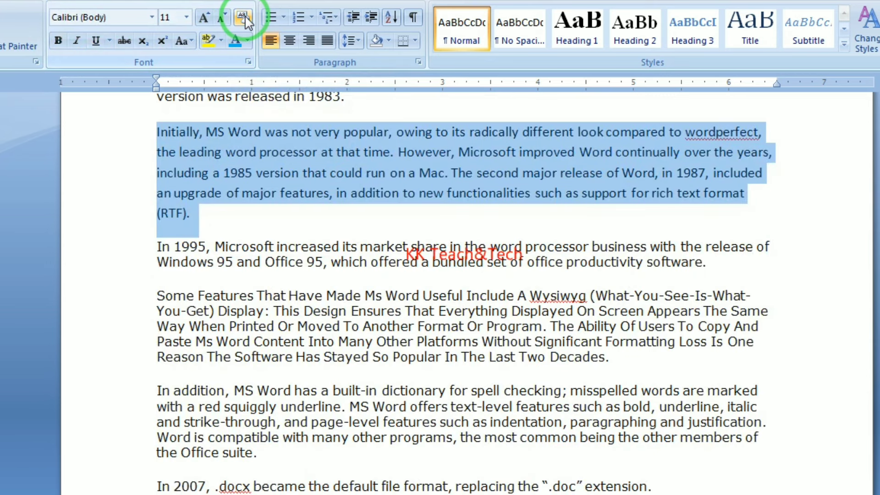